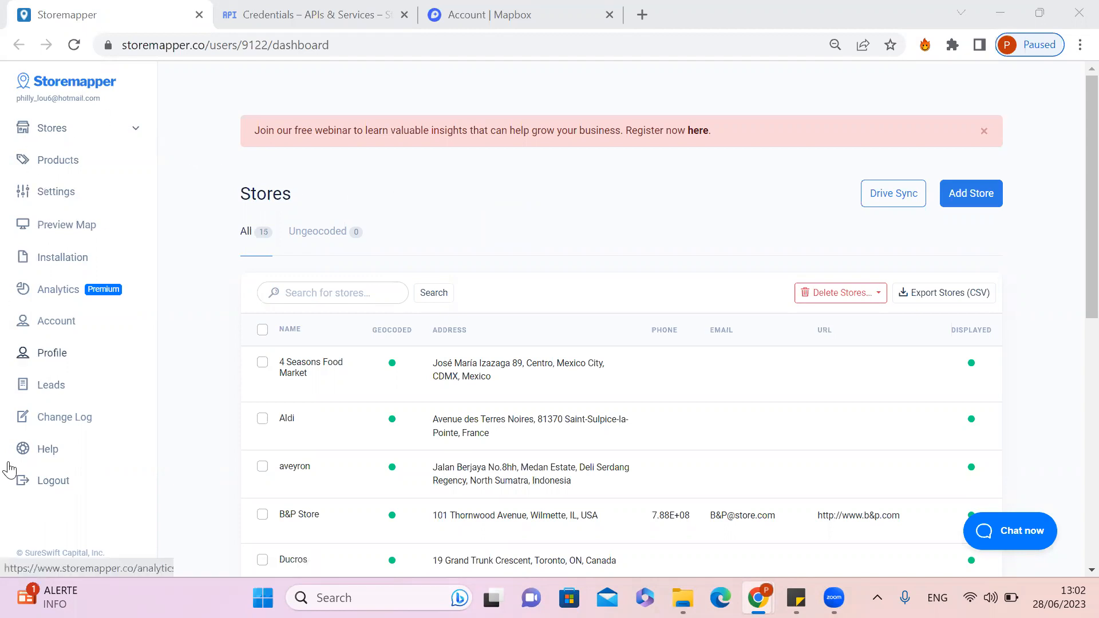
# Step: Expand the Stores options and open the form for adding a new store
pyautogui.click(102, 138)
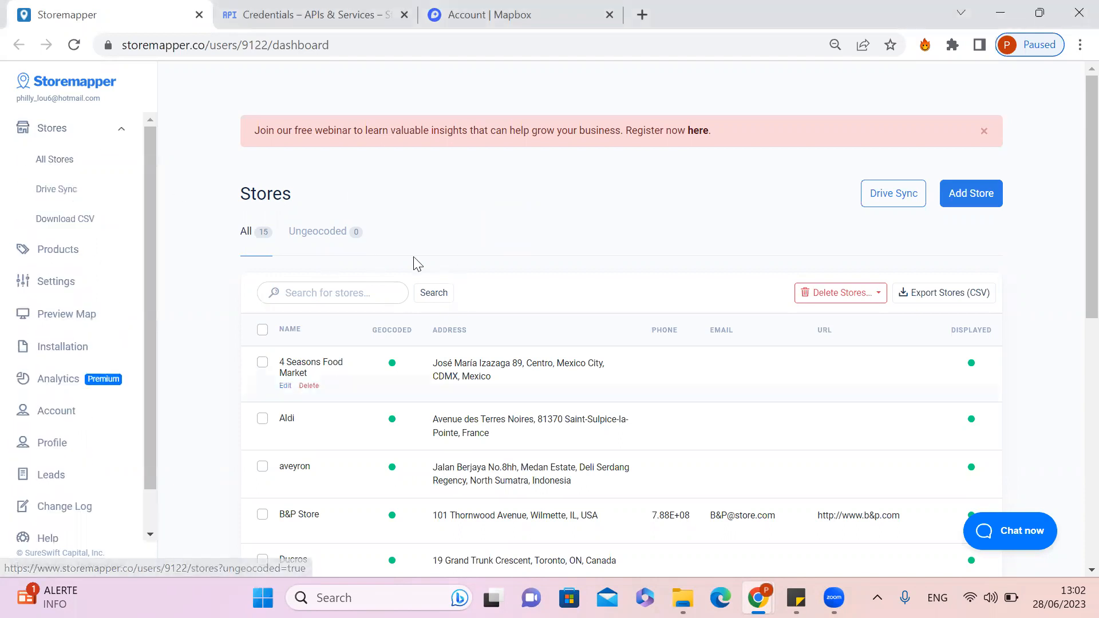
pyautogui.moveTo(406, 365)
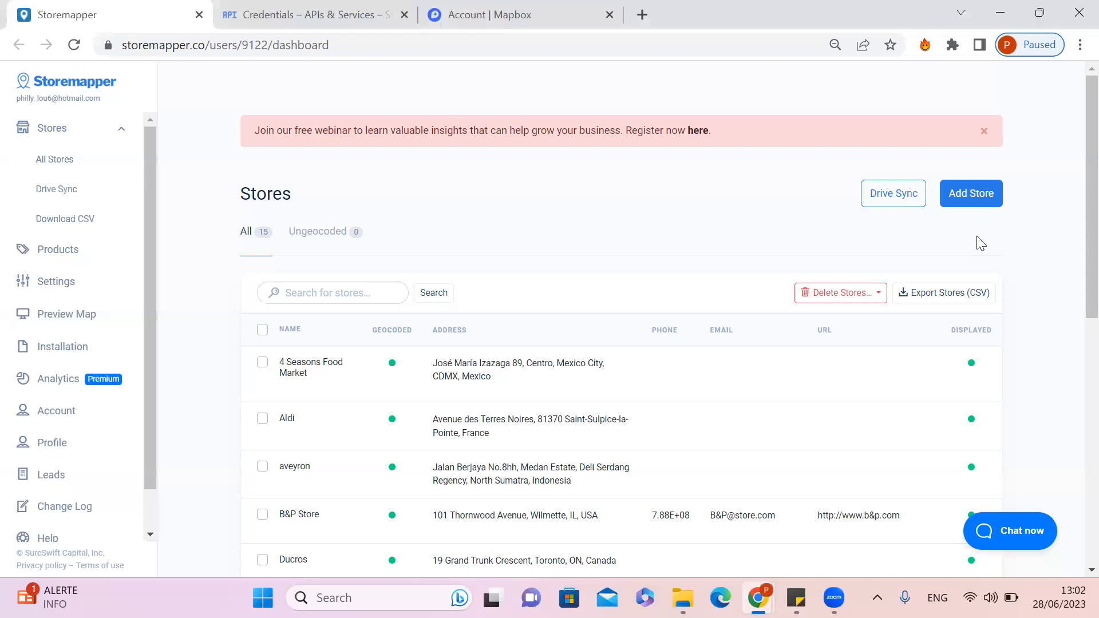
pyautogui.click(978, 201)
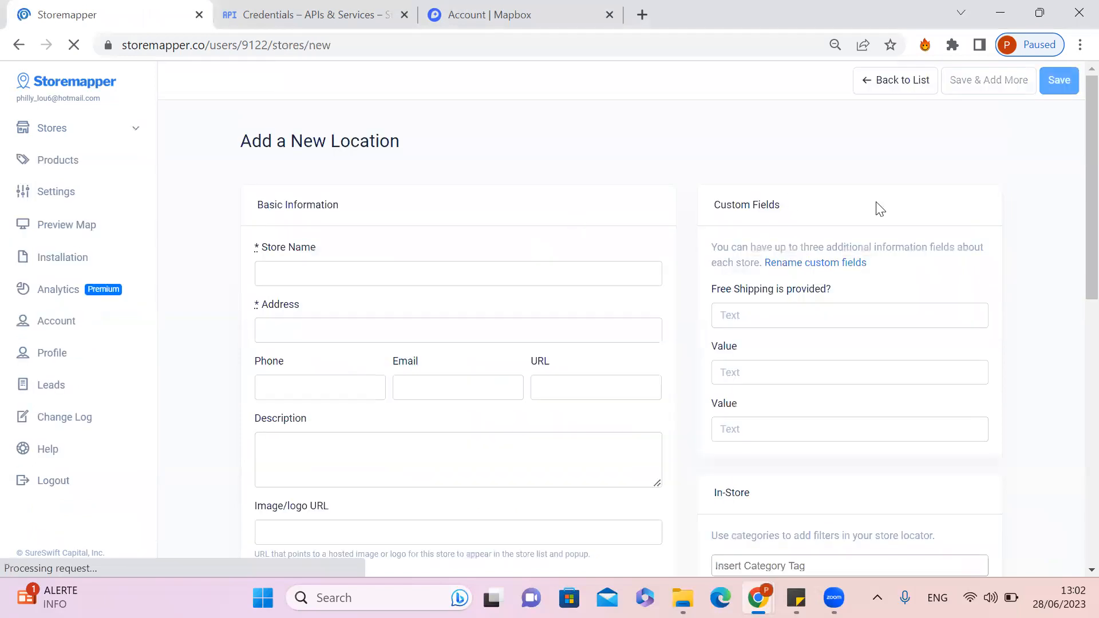
# Step: Examine the new location form's basic information, marker options, custom fields, category filters, and status and visibility sections
pyautogui.scroll(-1, 1076, 177)
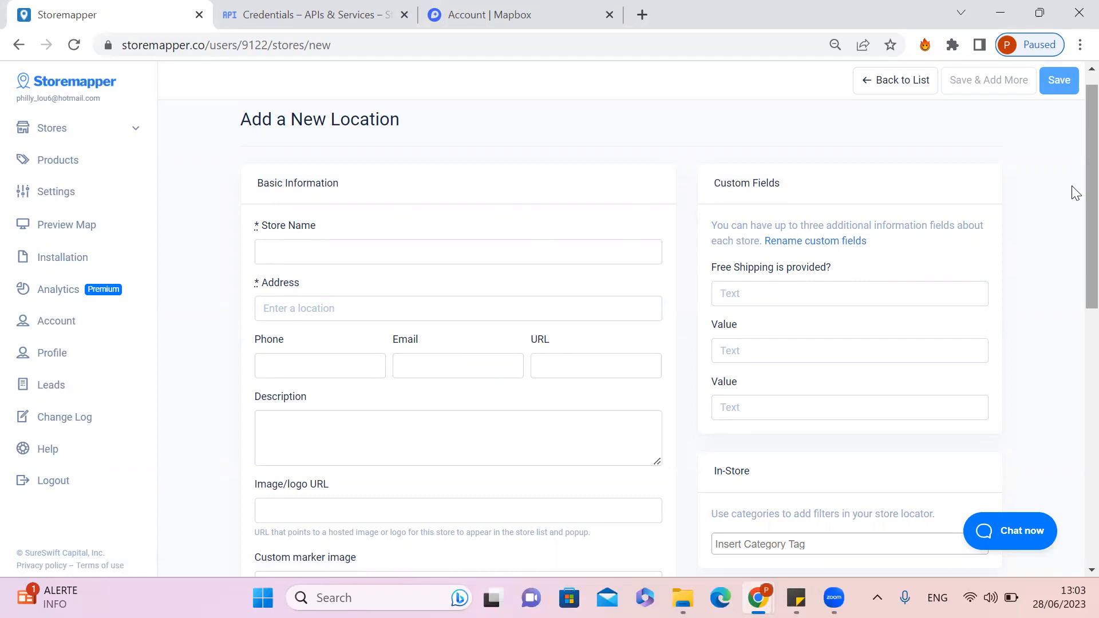
pyautogui.scroll(-2, 1073, 217)
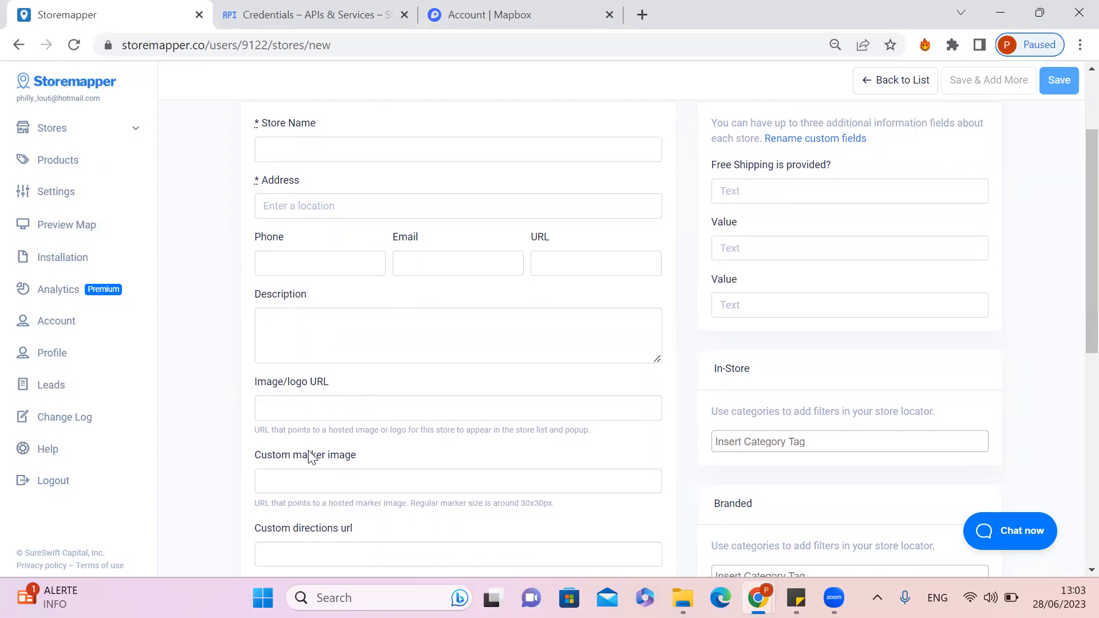
pyautogui.scroll(-2, 307, 435)
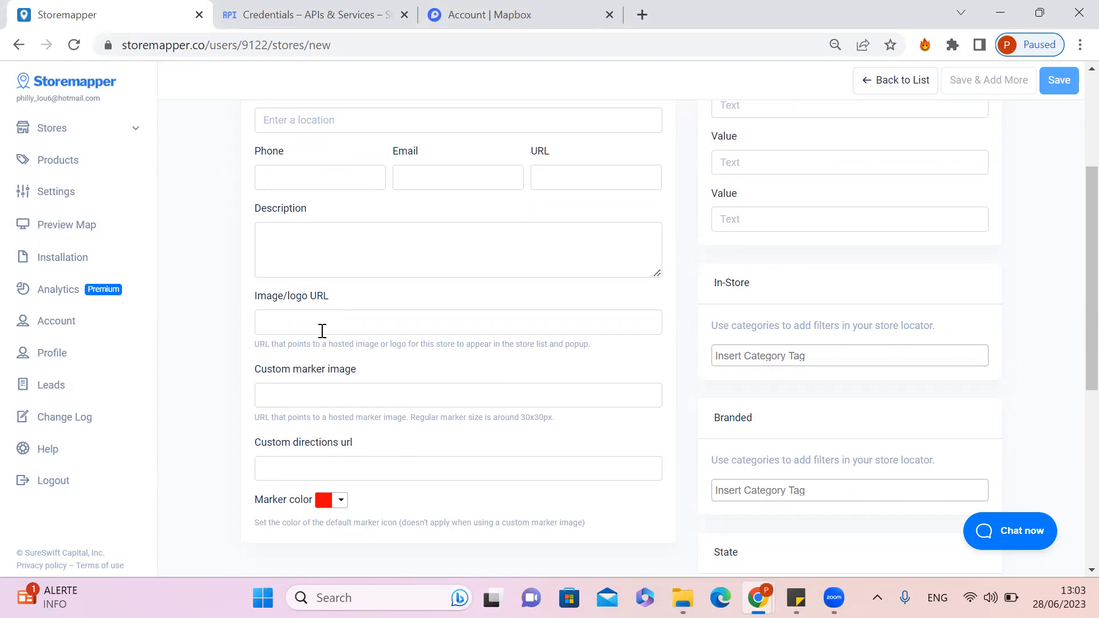
pyautogui.scroll(-2, 321, 344)
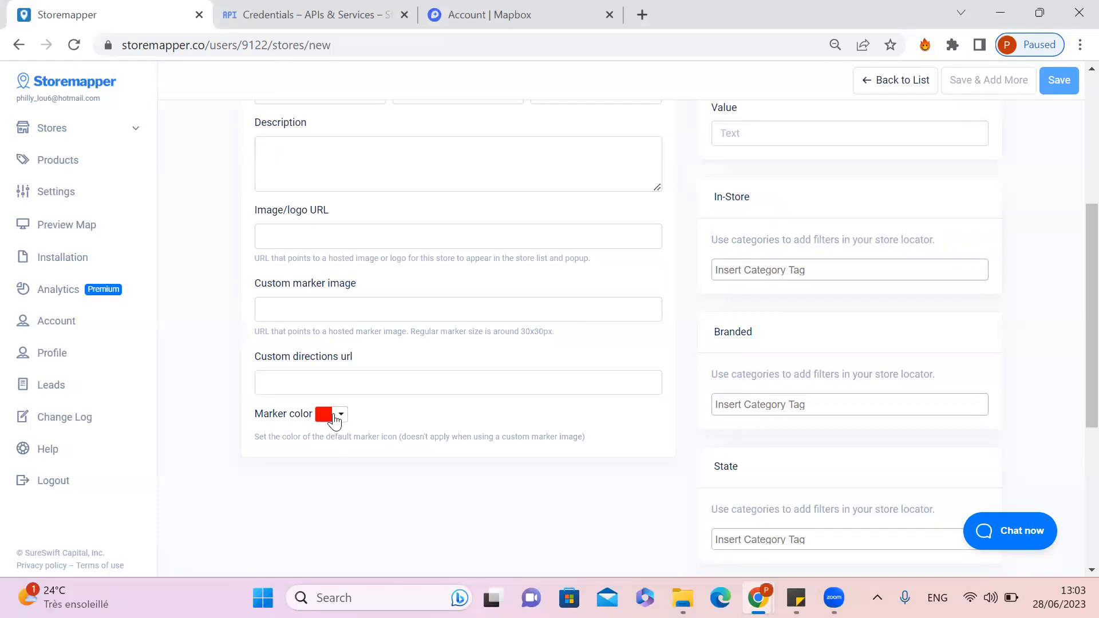
pyautogui.scroll(5, 344, 409)
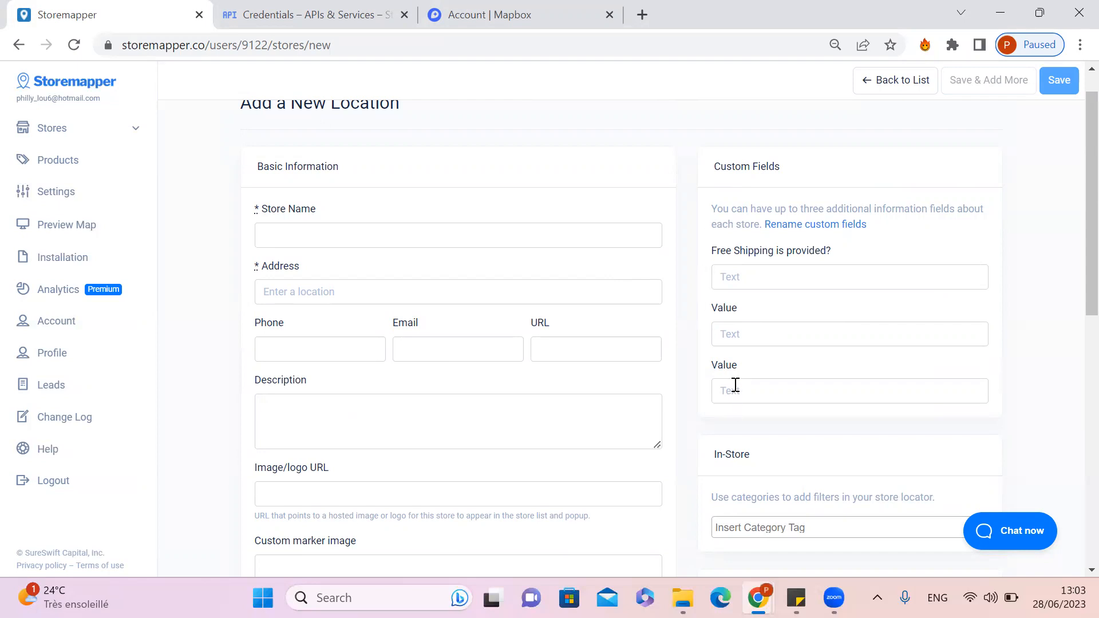
pyautogui.scroll(-3, 735, 385)
pyautogui.scroll(-3, 761, 372)
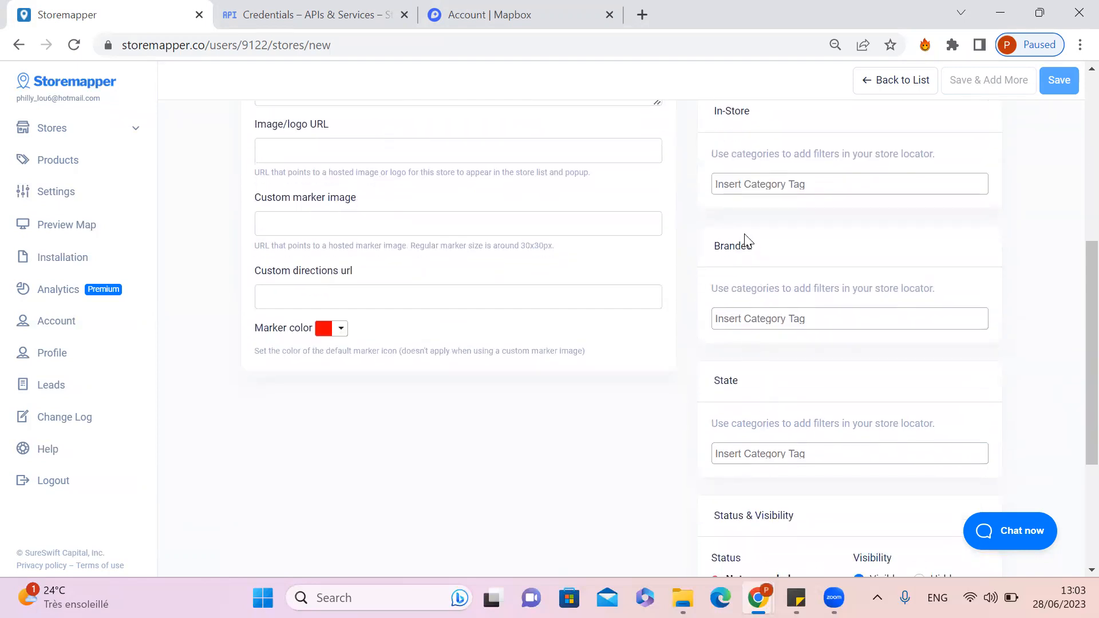
pyautogui.scroll(-3, 766, 367)
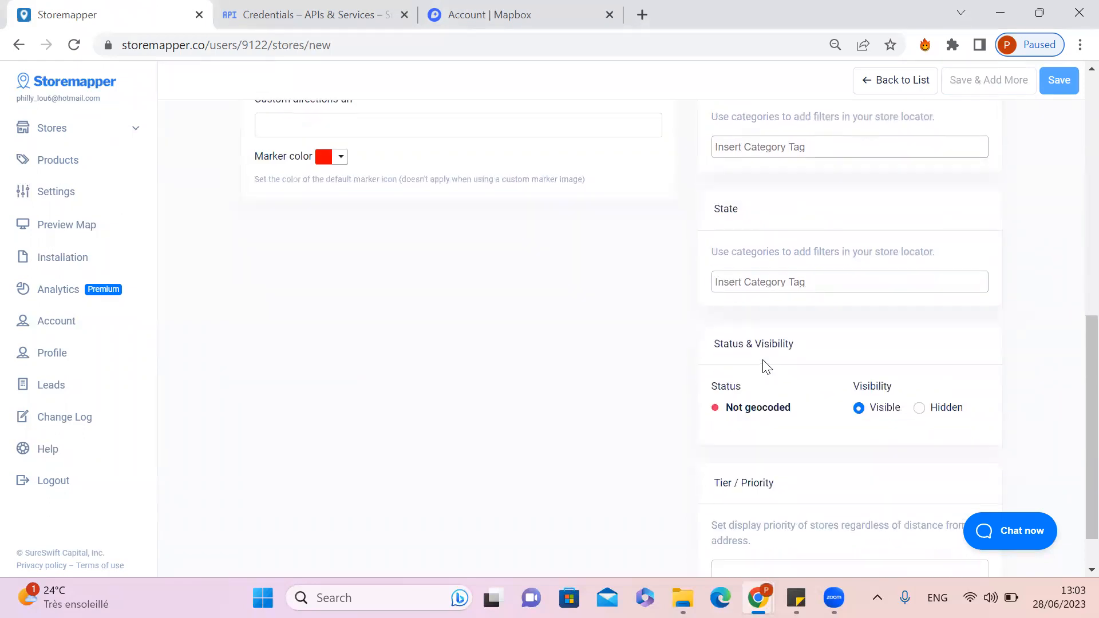
pyautogui.scroll(7, 764, 364)
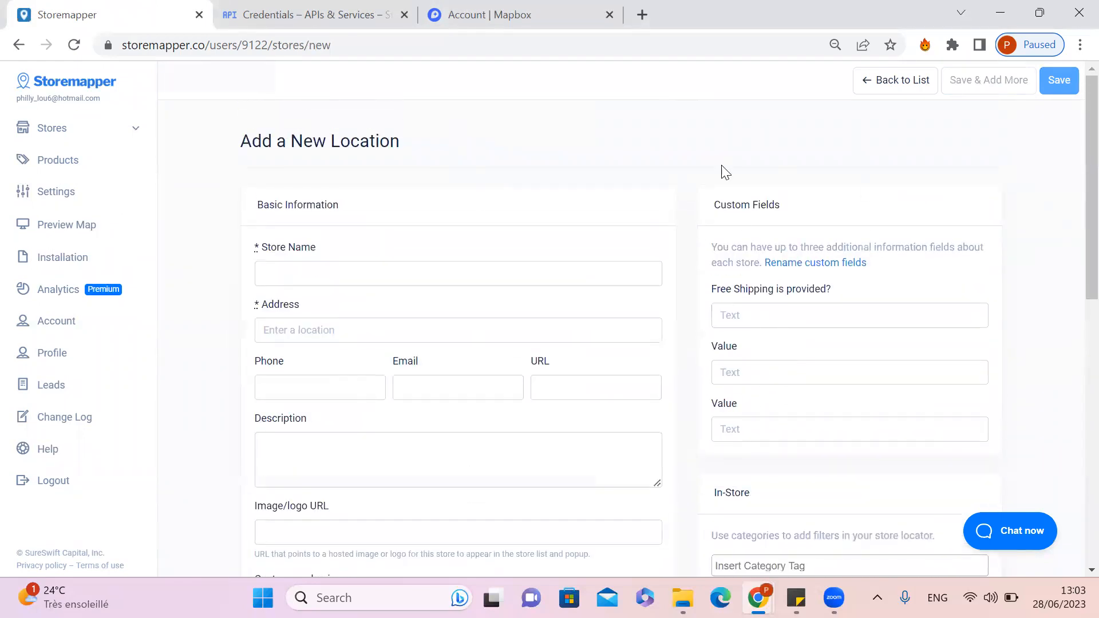
# Step: Go to the Drive Sync settings and open the linked Google spreadsheet of stores
pyautogui.click(123, 130)
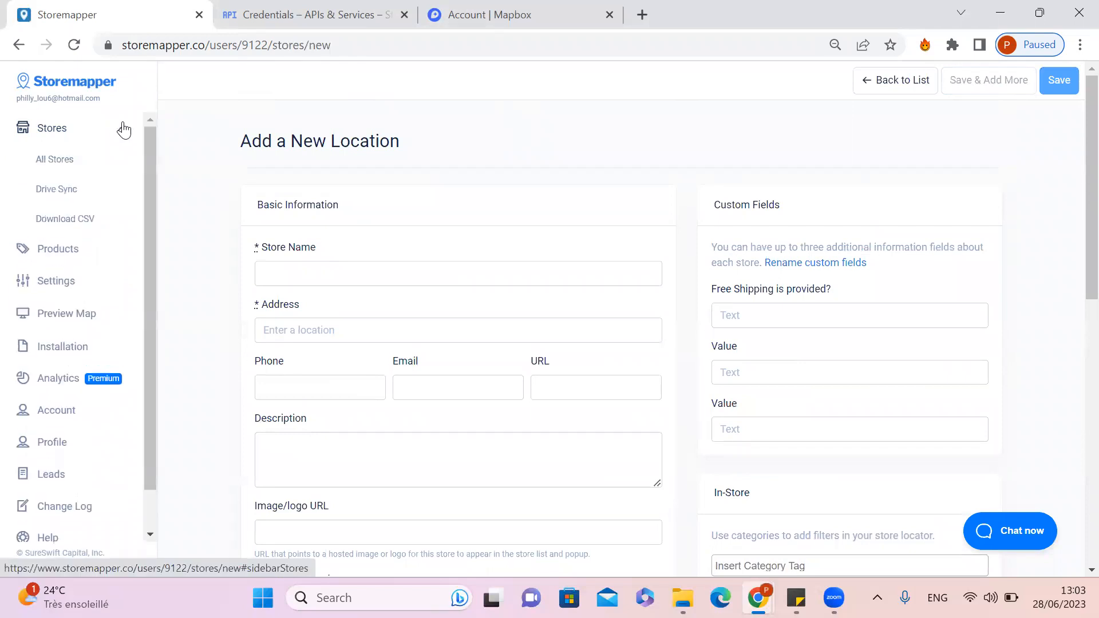
pyautogui.click(71, 194)
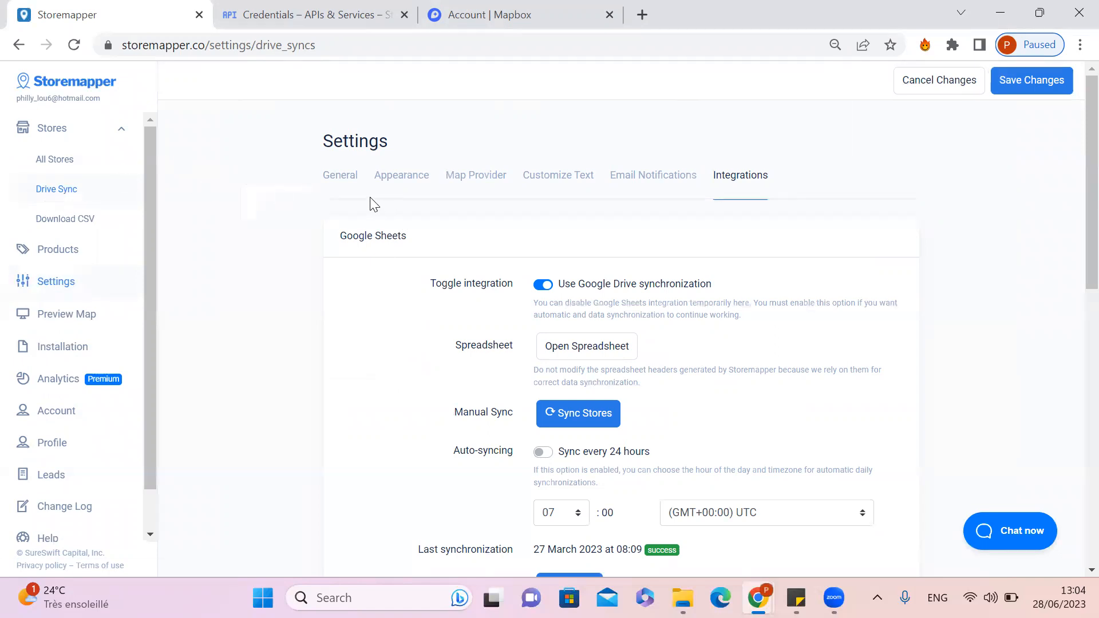
pyautogui.click(564, 346)
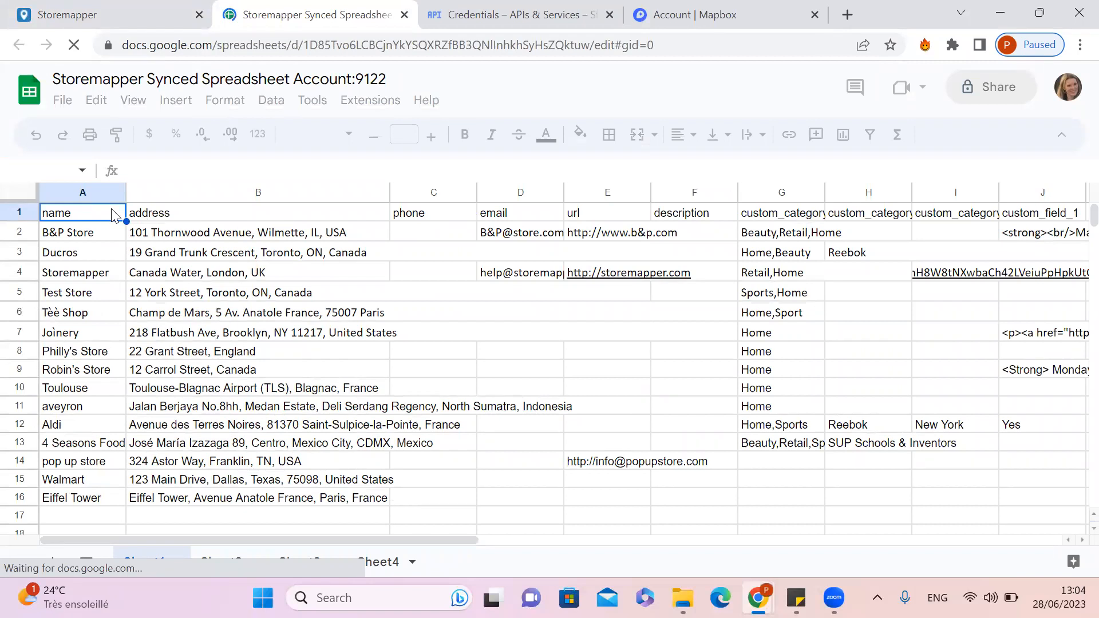
# Step: Examine the synced spreadsheet's header row from phone through storemapper_id, and close the spreadsheet
pyautogui.click(447, 213)
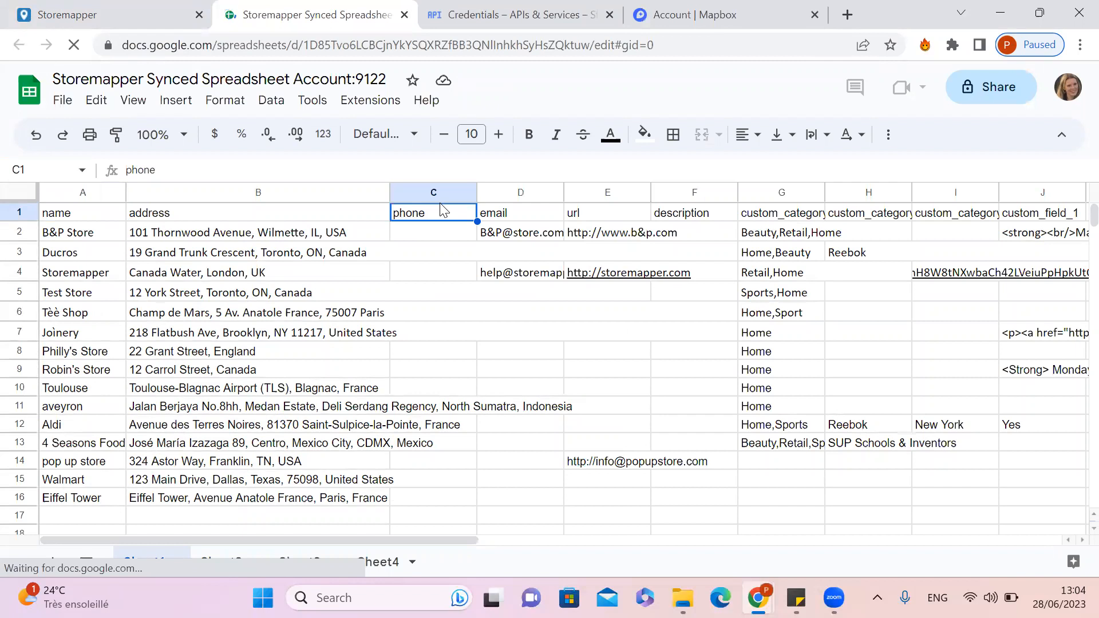
pyautogui.press('Right')
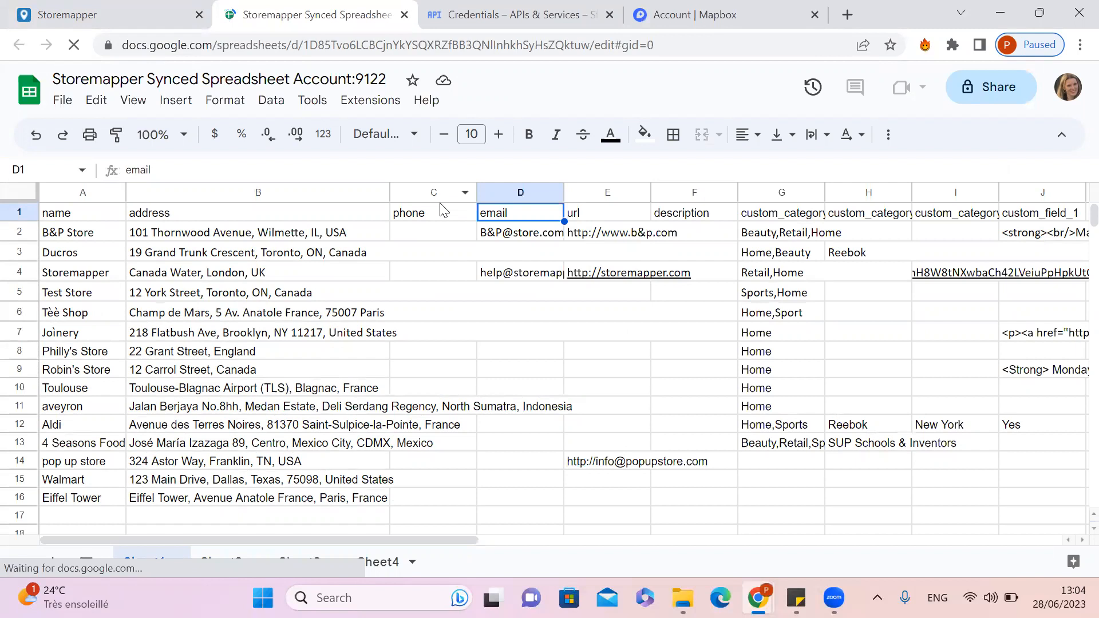
pyautogui.press('Right')
pyautogui.press('Right')
pyautogui.press('Right')
pyautogui.press('Right')
pyautogui.press('Right')
pyautogui.press('Right')
pyautogui.press('Right')
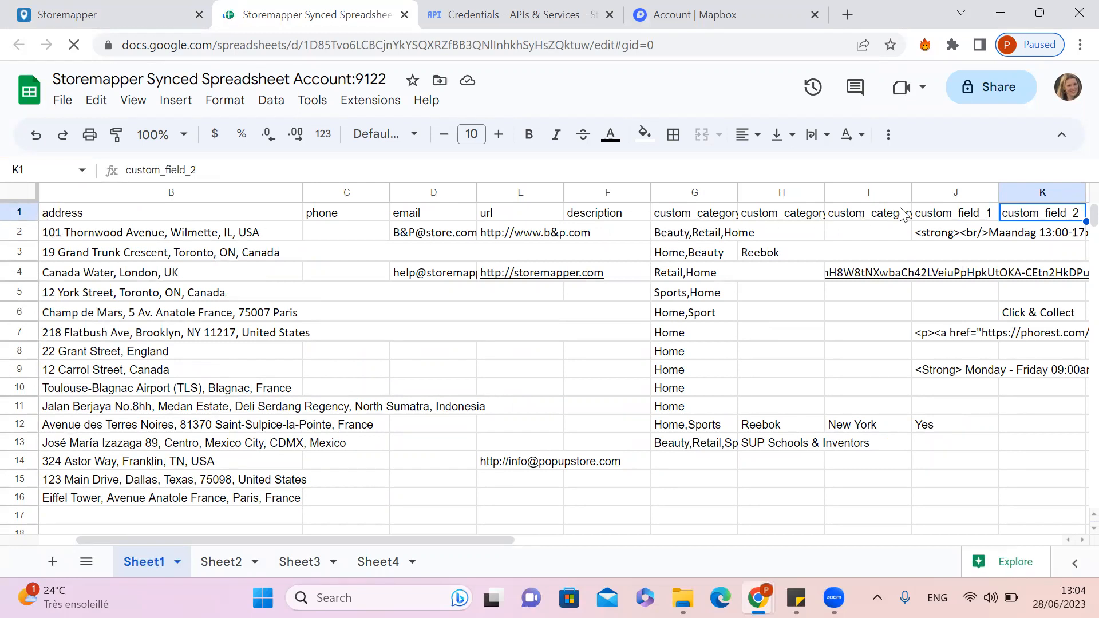
pyautogui.press('Right')
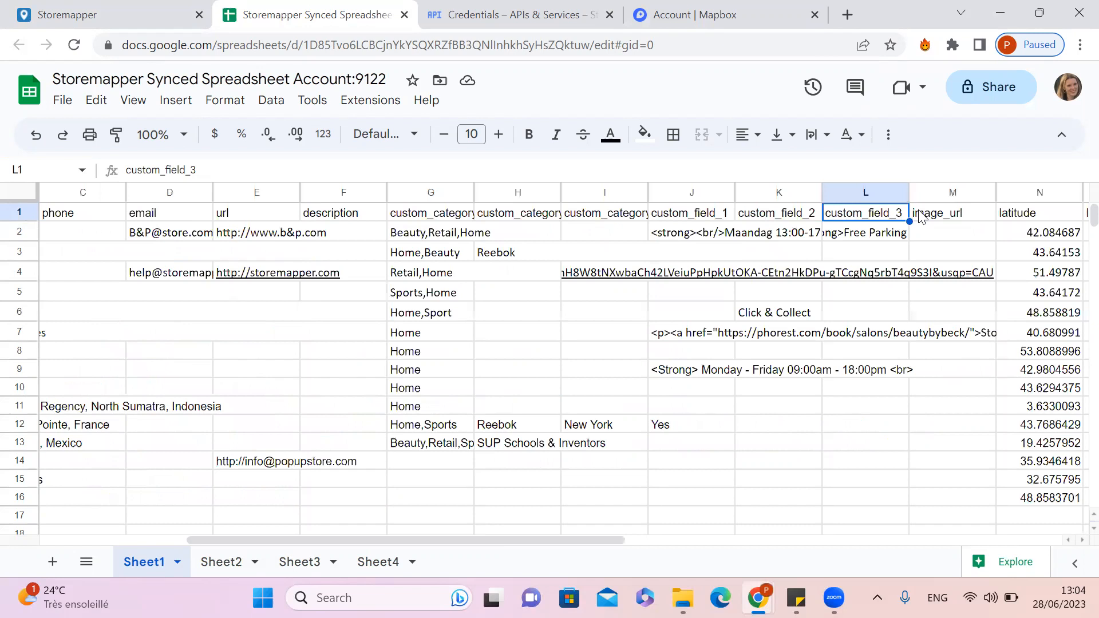
pyautogui.press('Right')
pyautogui.press('Right')
pyautogui.press('Right')
pyautogui.press('Right')
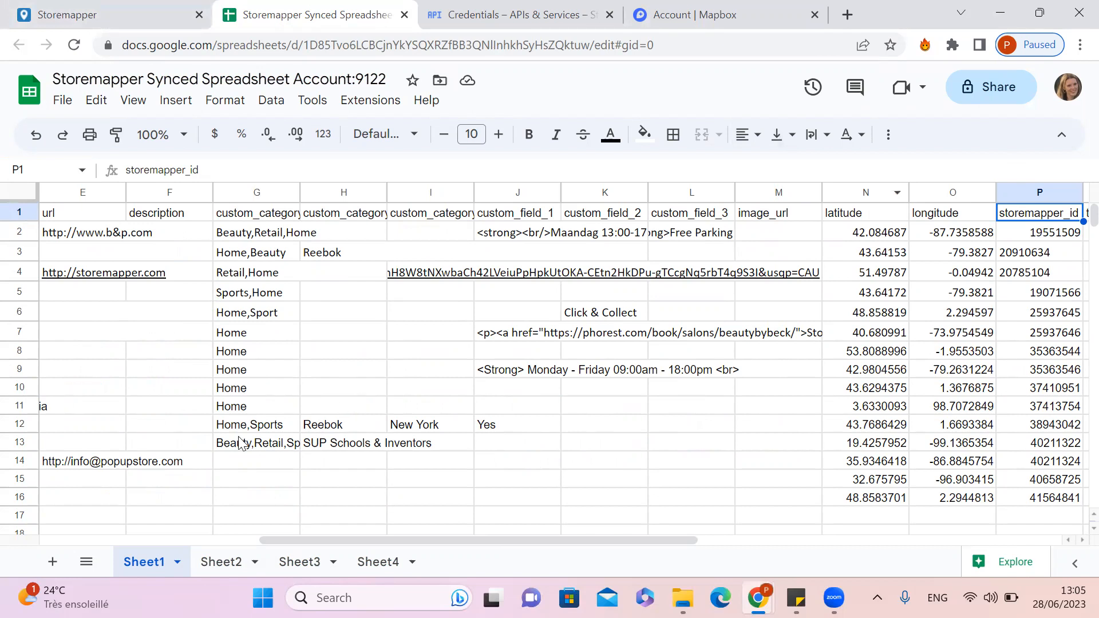
pyautogui.moveTo(351, 541); pyautogui.dragTo(149, 542)
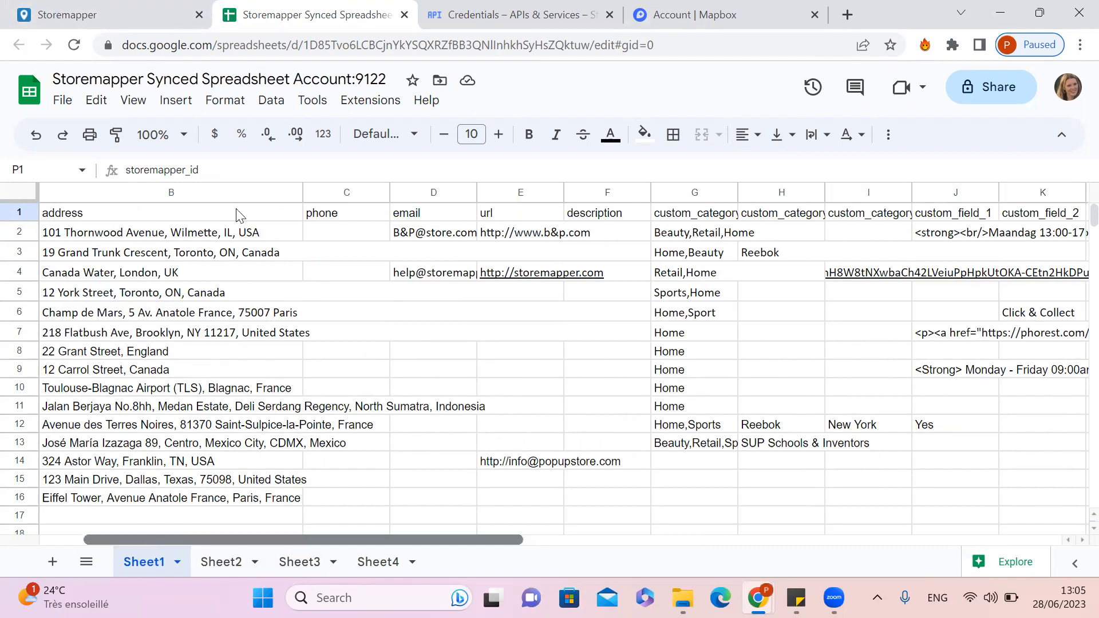
pyautogui.click(404, 15)
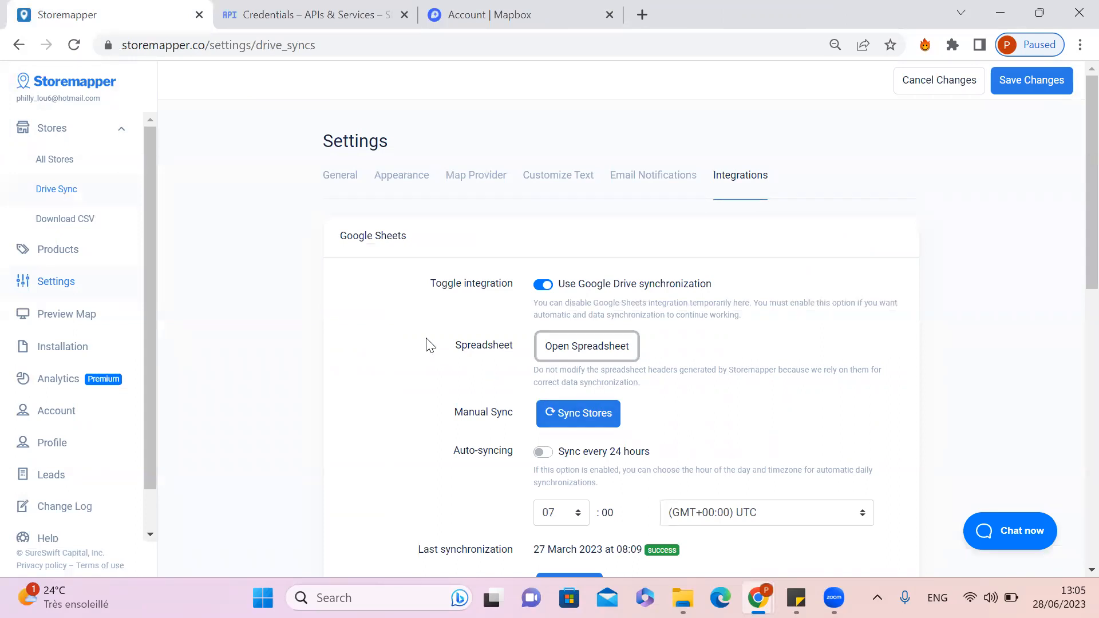
# Step: Turn off Google Drive synchronization for the stores and save the integration settings
pyautogui.scroll(-2, 781, 329)
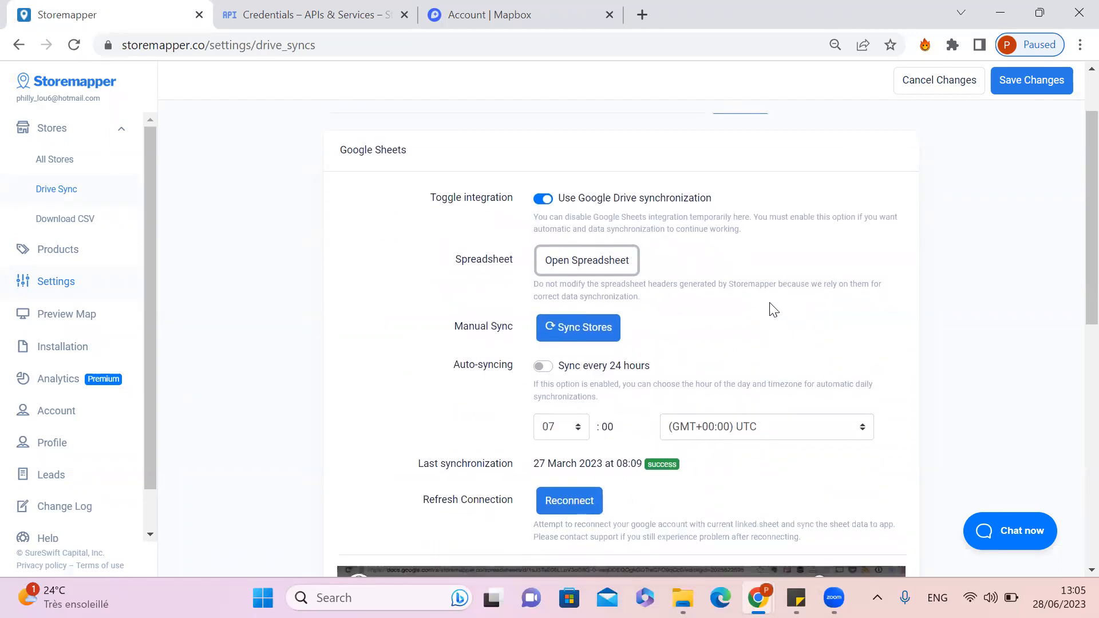
pyautogui.scroll(-2, 782, 286)
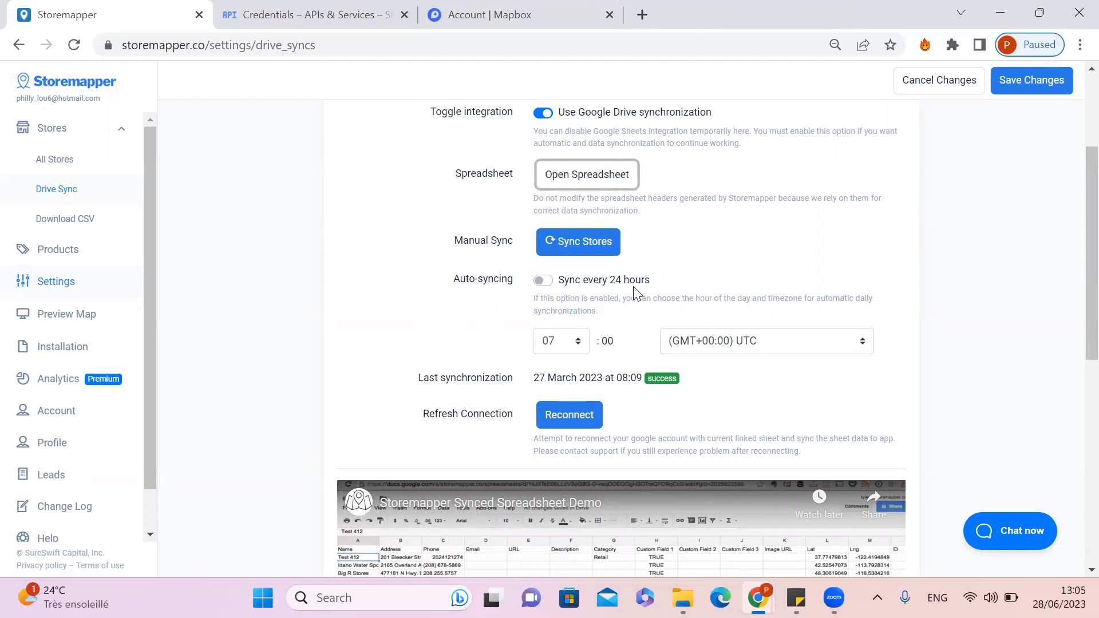
pyautogui.scroll(3, 745, 195)
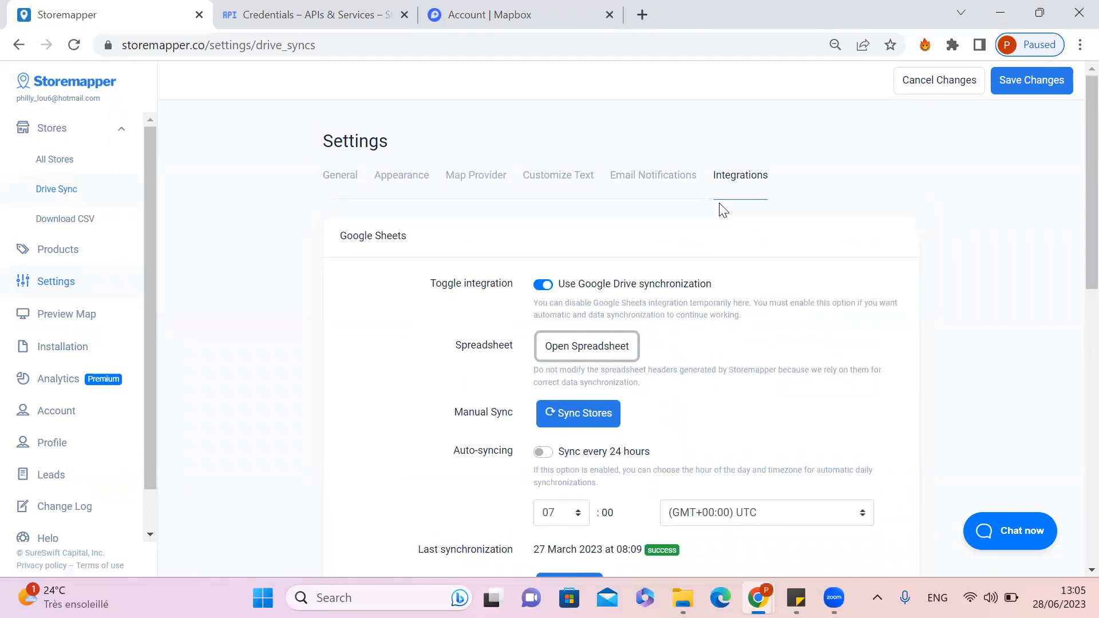
pyautogui.click(543, 284)
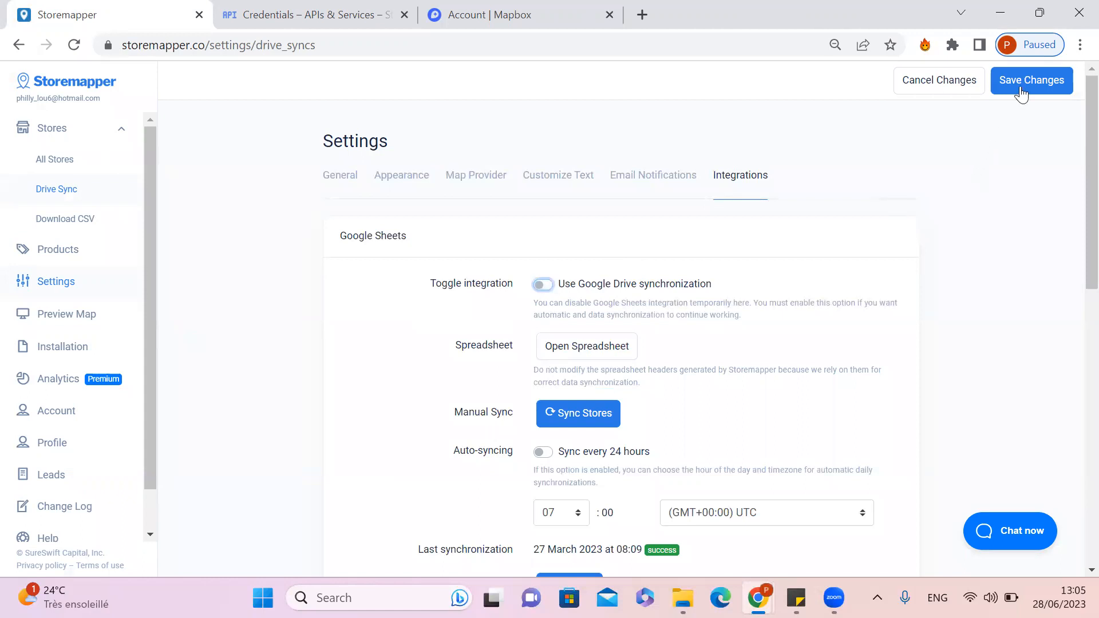
pyautogui.click(1025, 81)
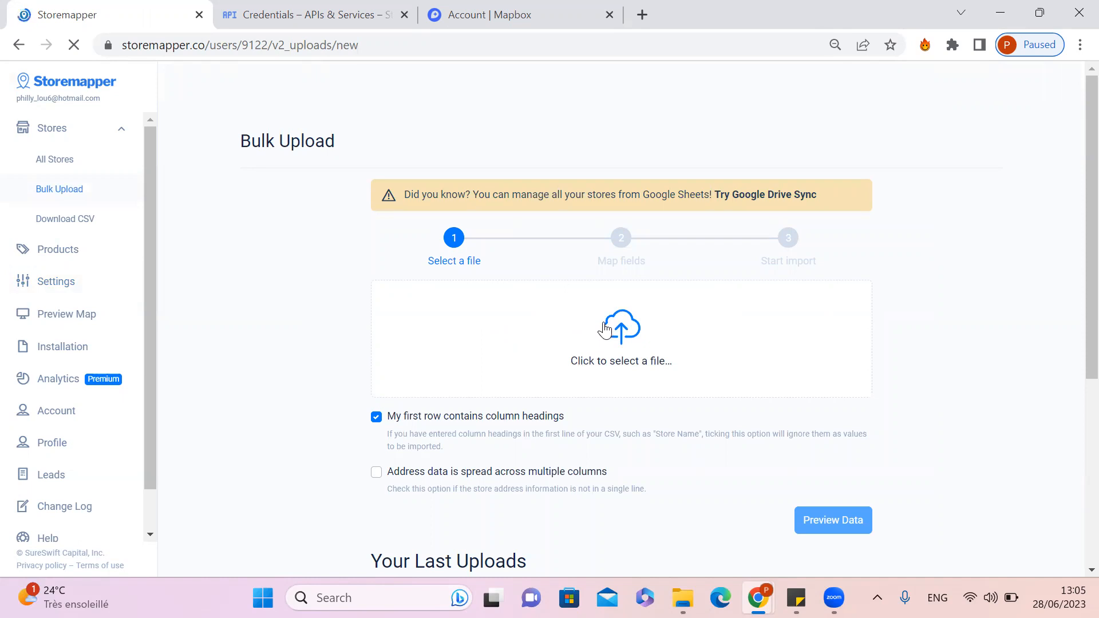
# Step: Open the general settings and examine the theme and layout, search, and map behavior options
pyautogui.click(49, 291)
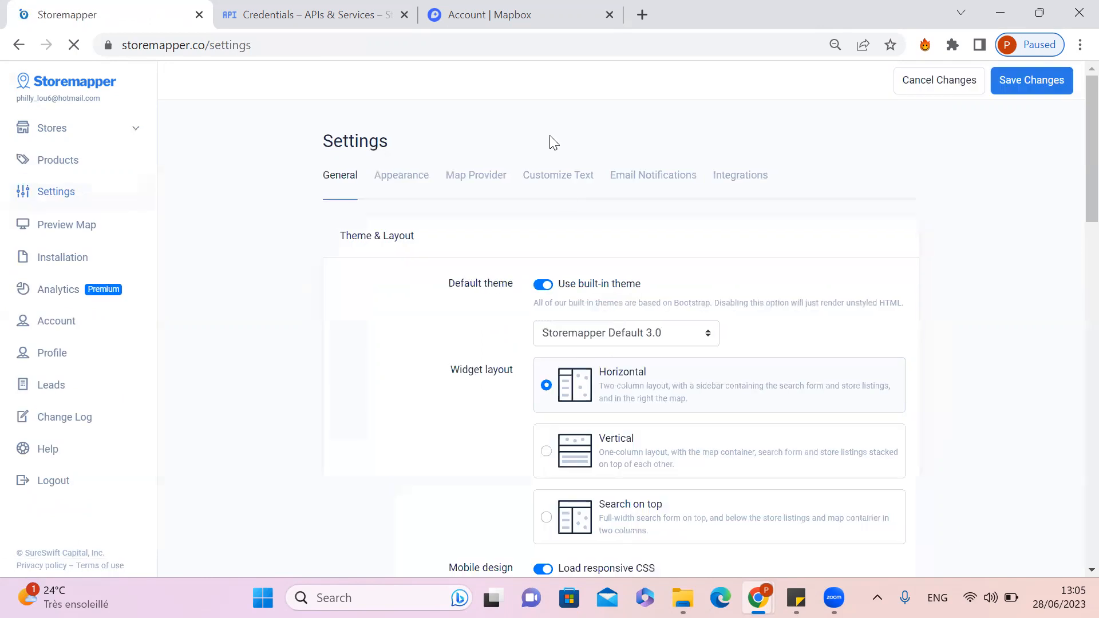
pyautogui.moveTo(1091, 151)
pyautogui.mouseDown()
pyautogui.moveTo(1091, 202)
pyautogui.moveTo(1091, 165)
pyautogui.mouseUp()
pyautogui.scroll(-1, 864, 179)
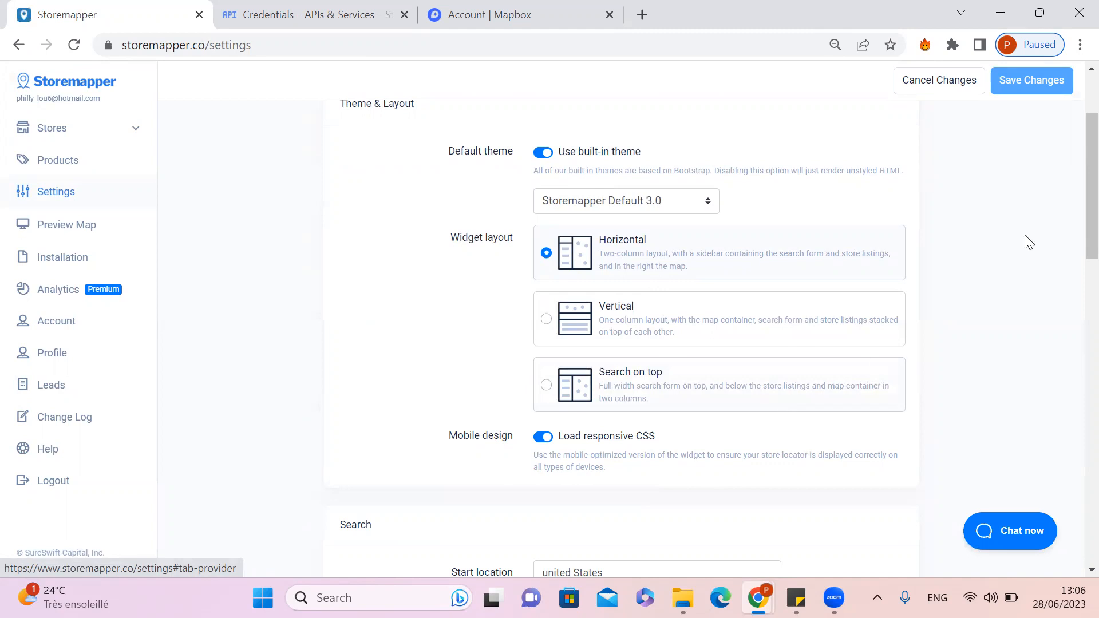
pyautogui.scroll(-2, 1073, 166)
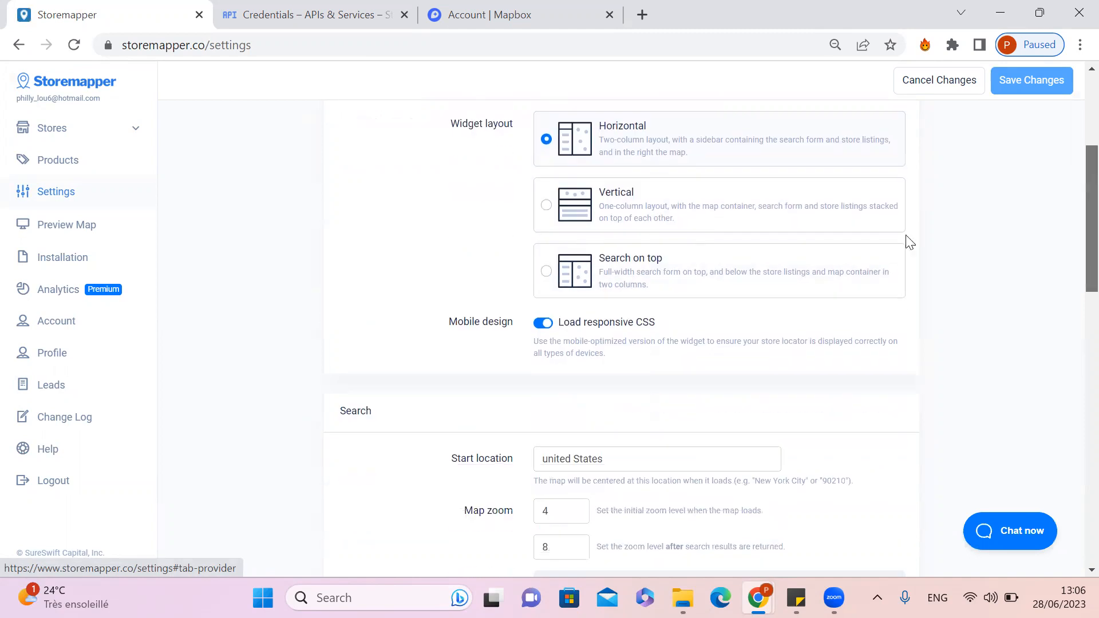
pyautogui.scroll(-3, 1073, 229)
pyautogui.scroll(-1, 1075, 274)
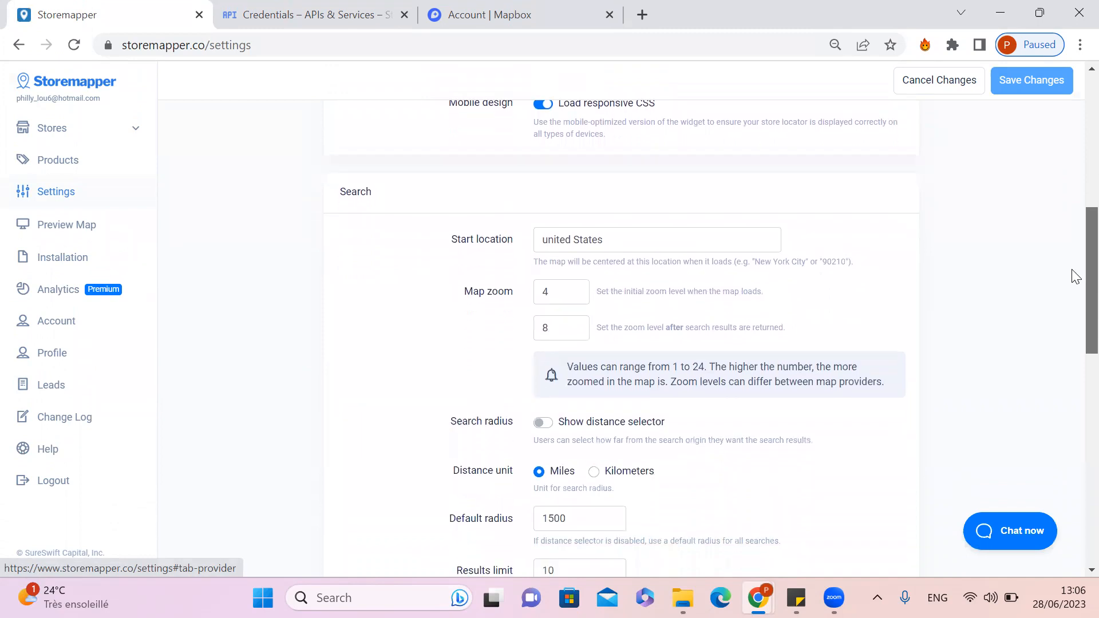
pyautogui.scroll(-5, 1075, 286)
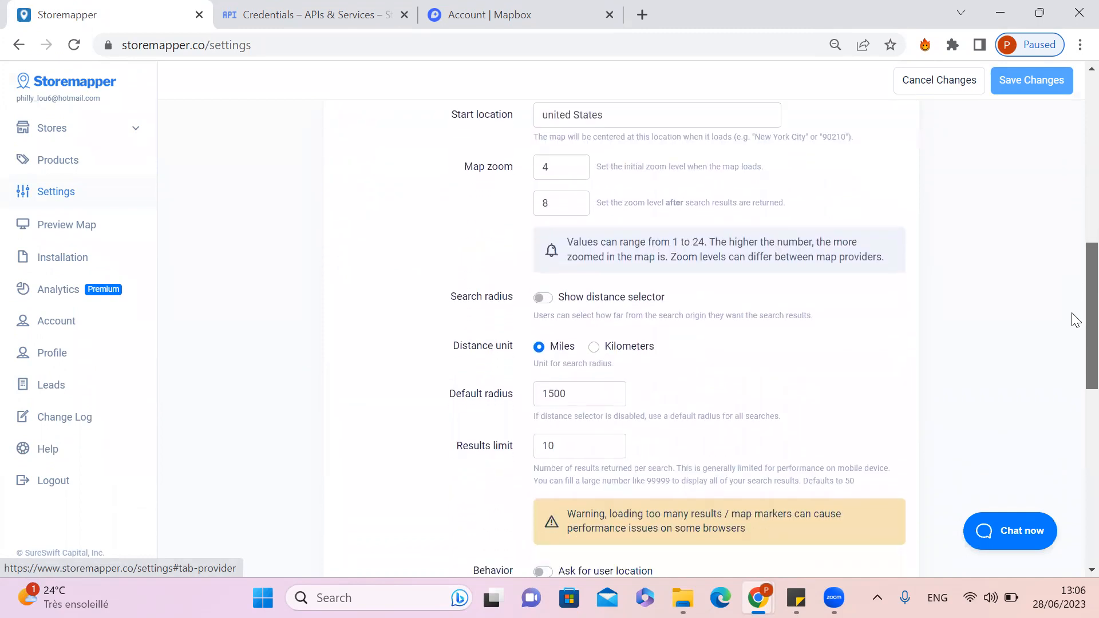
pyautogui.scroll(-3, 1074, 395)
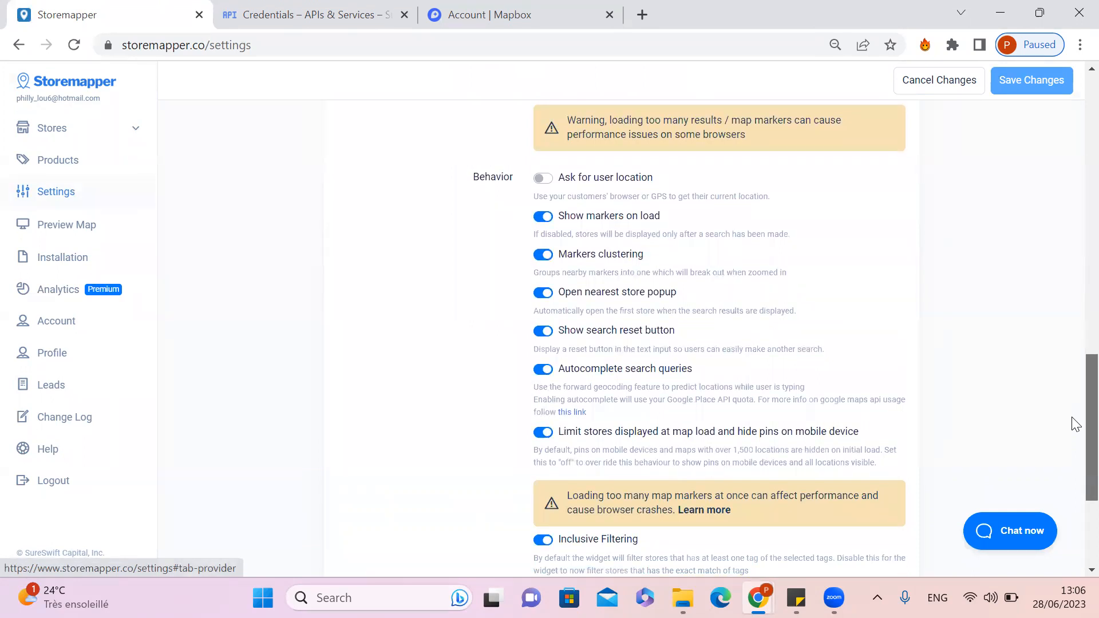
pyautogui.moveTo(1072, 417); pyautogui.dragTo(1074, 133)
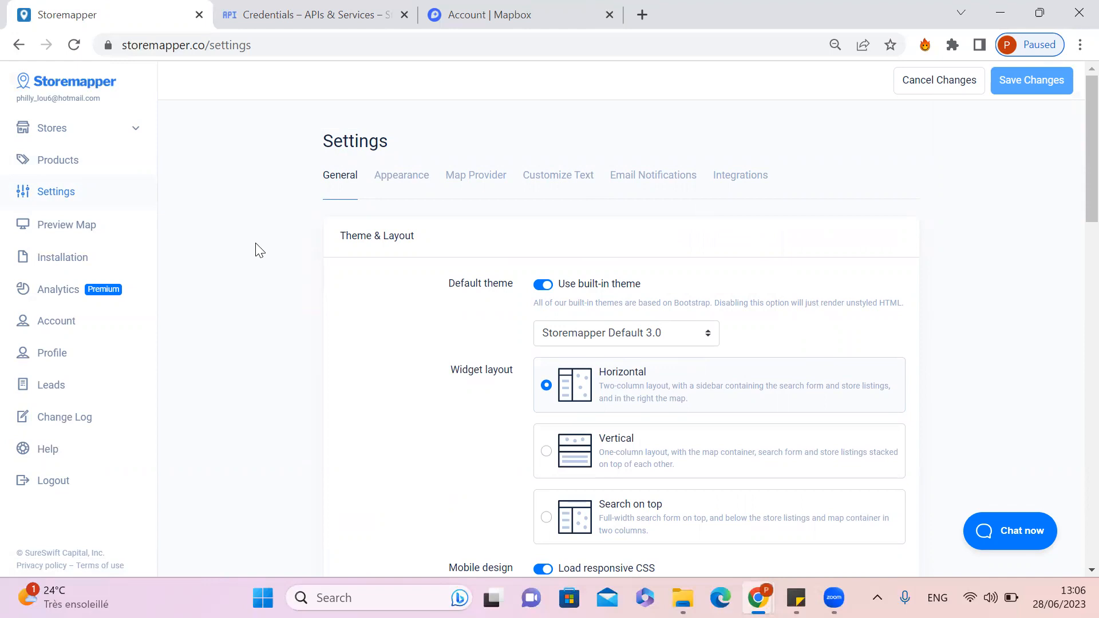
# Step: Open the map provider settings and review the Mapbox and Google comparison
pyautogui.click(480, 179)
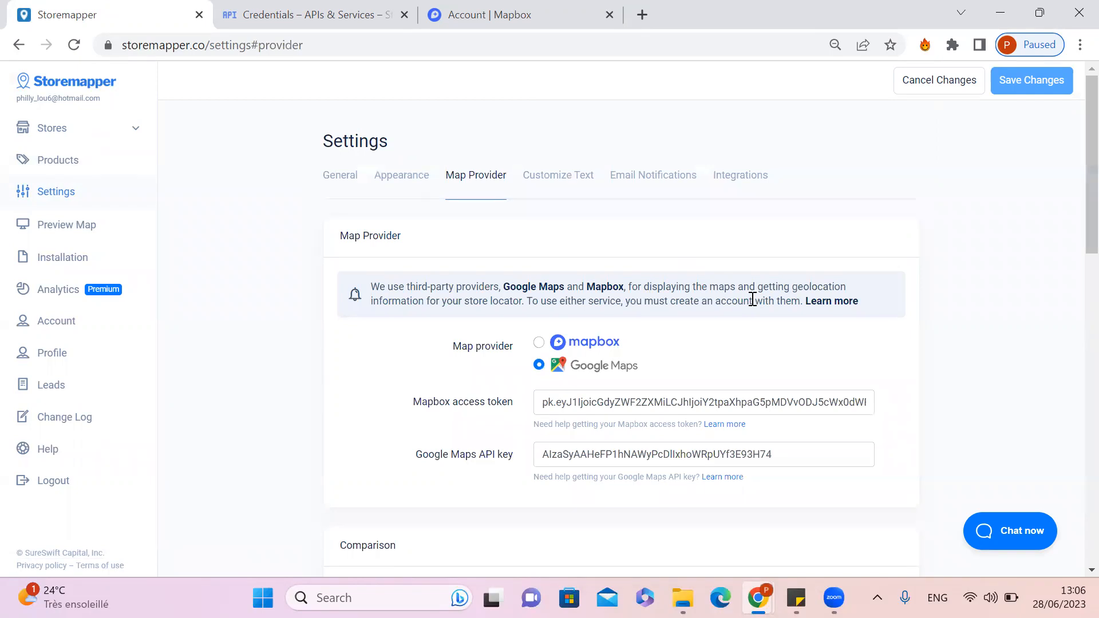
pyautogui.scroll(-5, 749, 304)
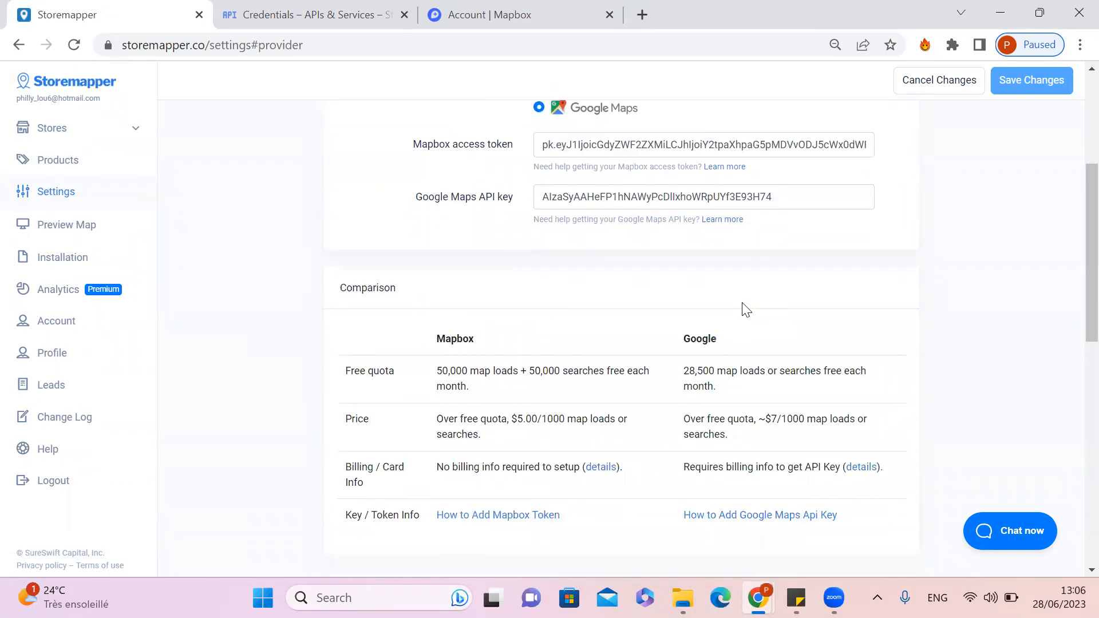
# Step: Switch to the Google Cloud credentials page and create a new API key in the Storemapper Test project
pyautogui.scroll(-1, 746, 309)
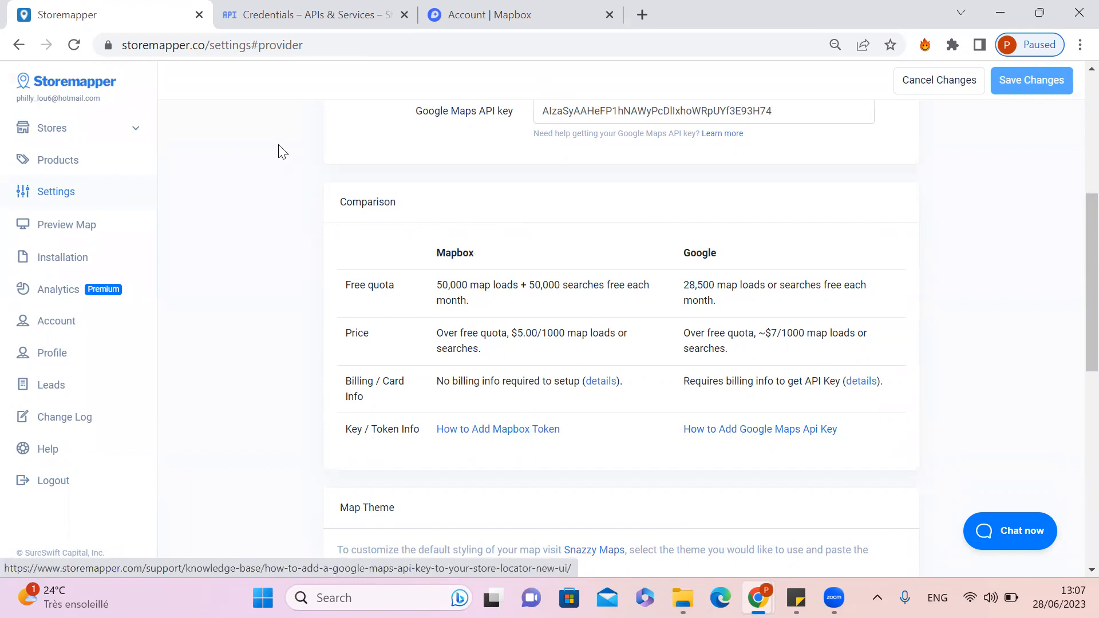
pyautogui.click(297, 13)
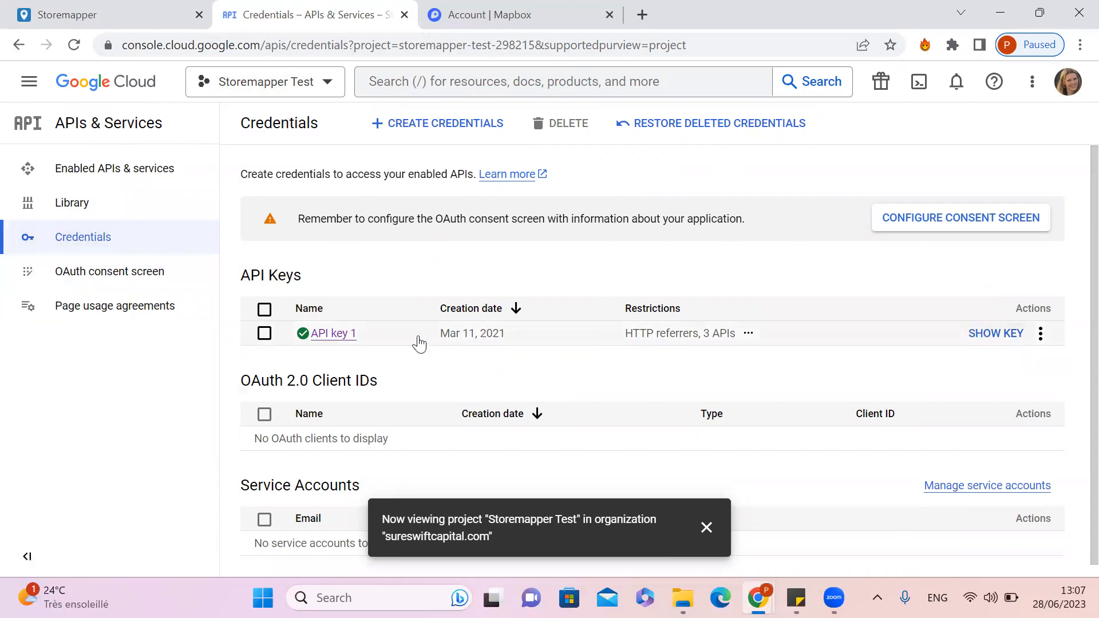
pyautogui.click(466, 126)
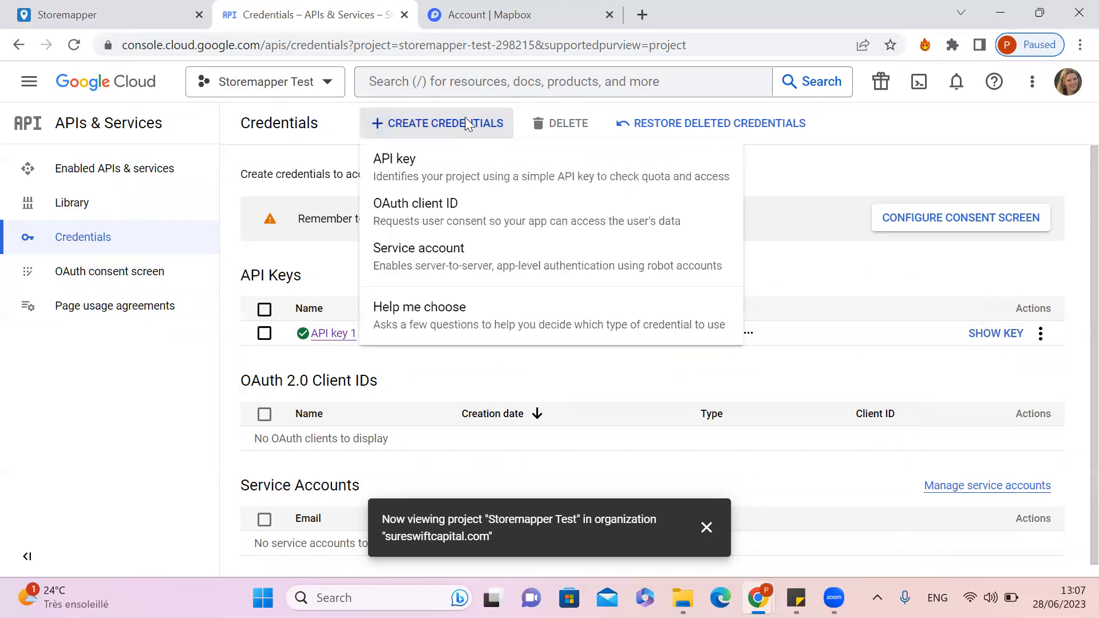
pyautogui.click(420, 158)
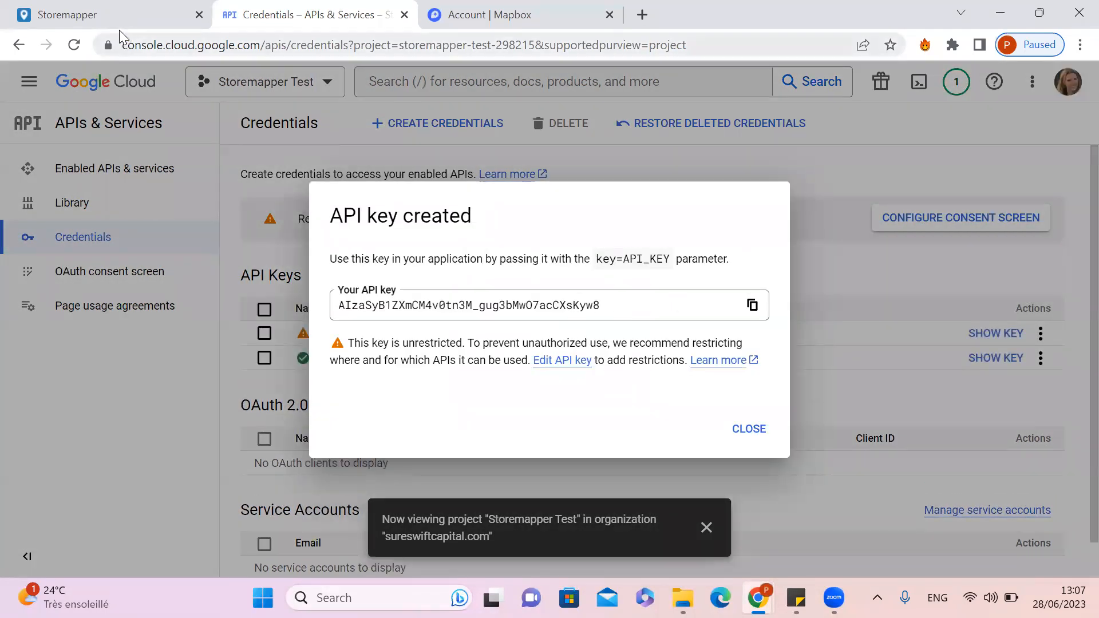
# Step: Check the Google Maps API key field in Storemapper's map provider settings, then return to Google Cloud and dismiss the created-key dialog
pyautogui.click(63, 14)
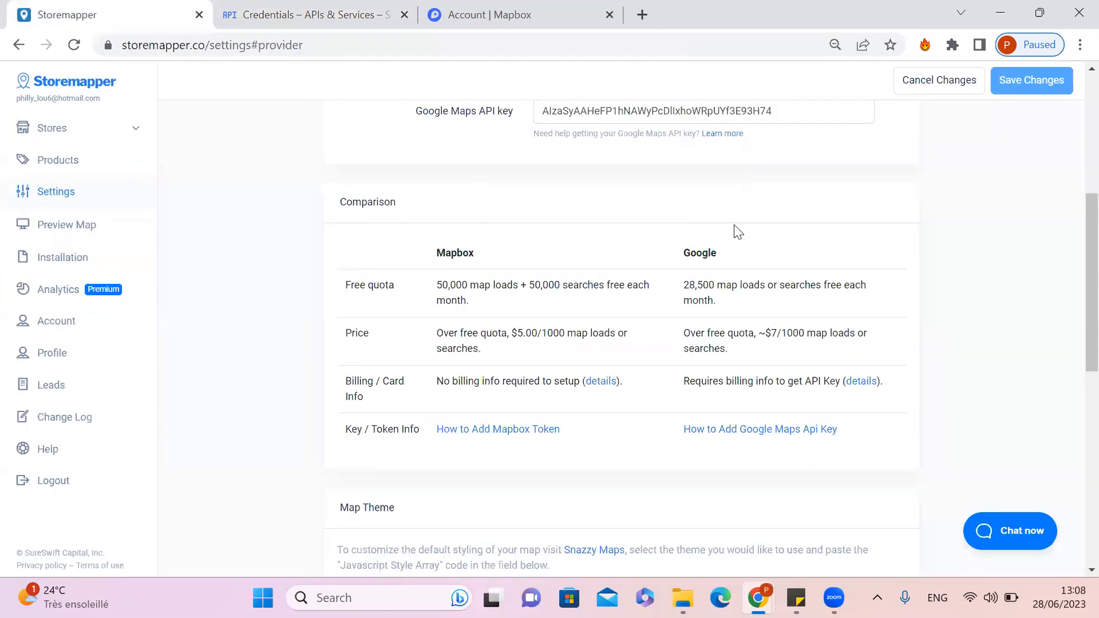
pyautogui.scroll(6, 736, 228)
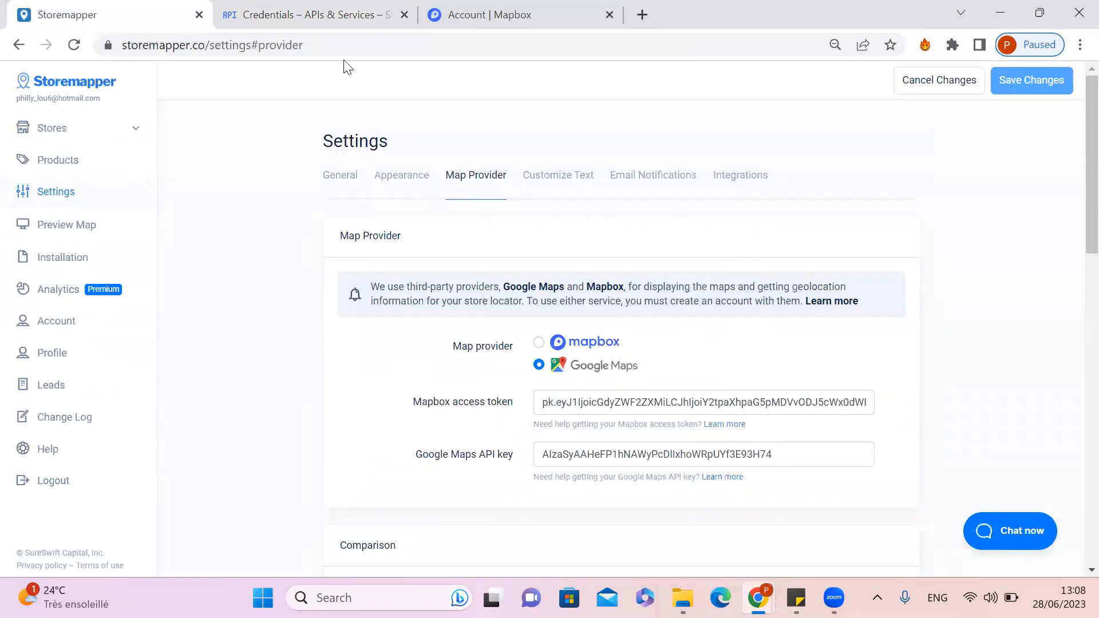
pyautogui.click(321, 15)
pyautogui.click(748, 436)
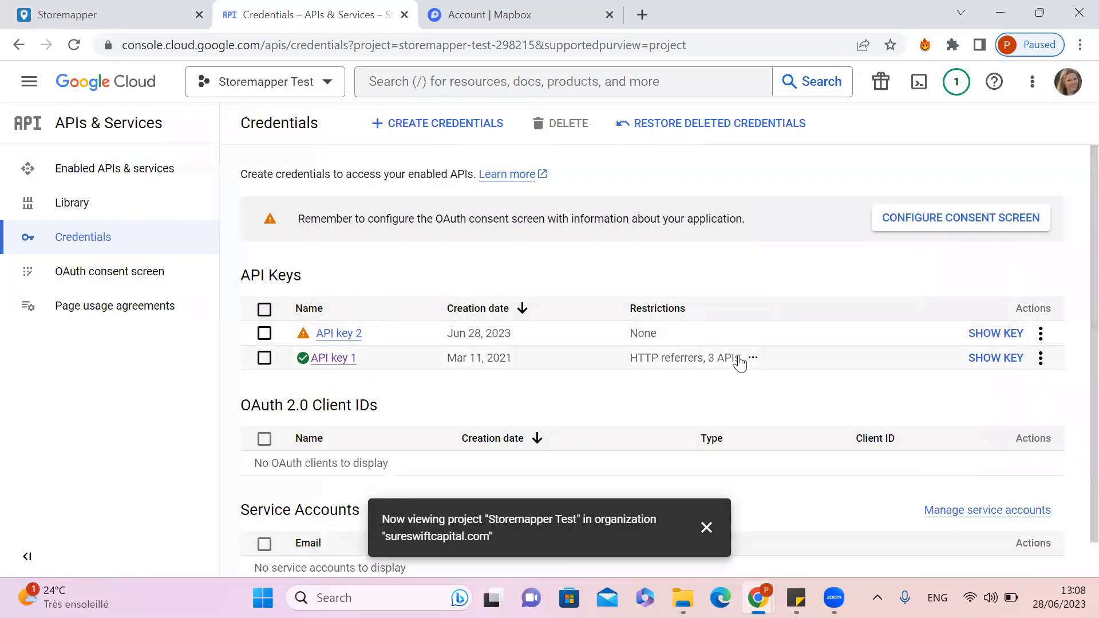
# Step: Open the API Library, check the Maps JavaScript API's product details, and return to the library
pyautogui.click(110, 205)
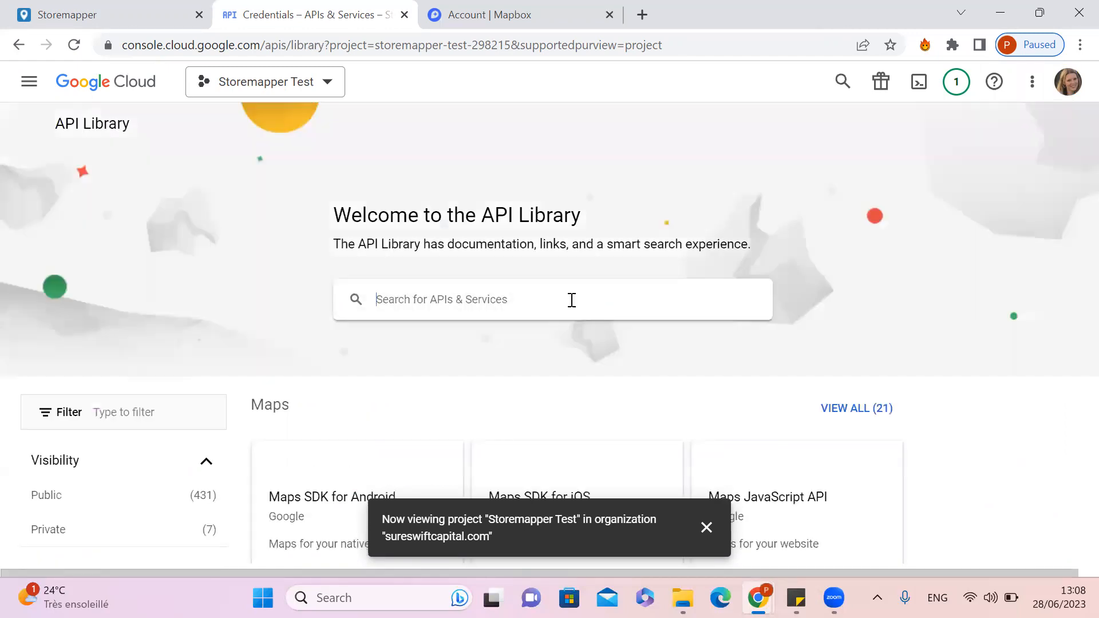
pyautogui.scroll(-2, 574, 305)
pyautogui.scroll(-4, 381, 336)
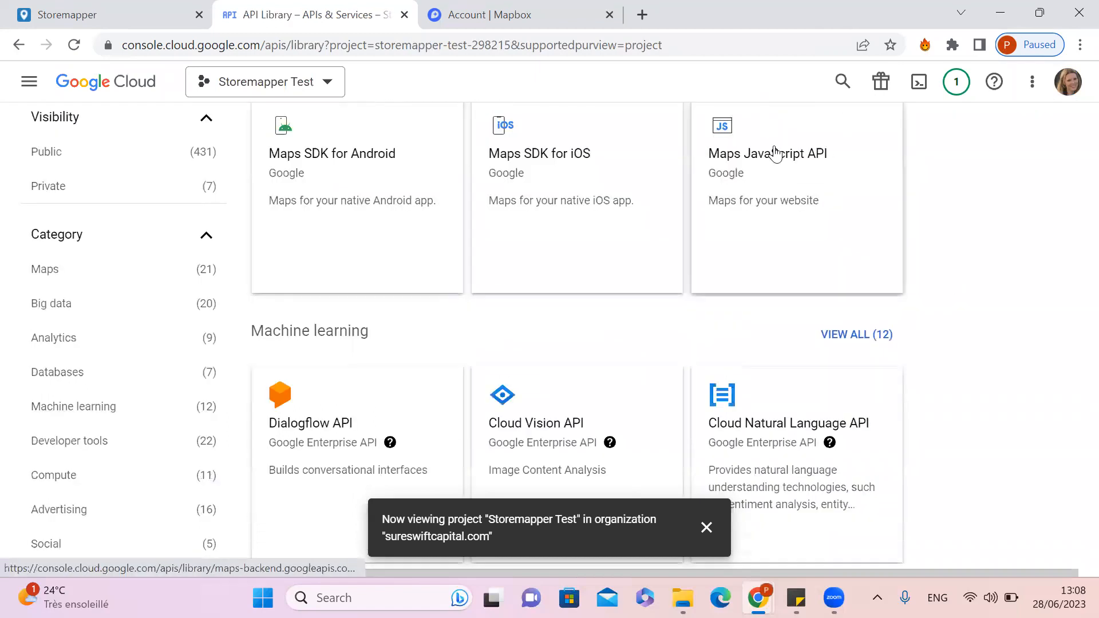
pyautogui.scroll(4, 832, 196)
pyautogui.click(796, 320)
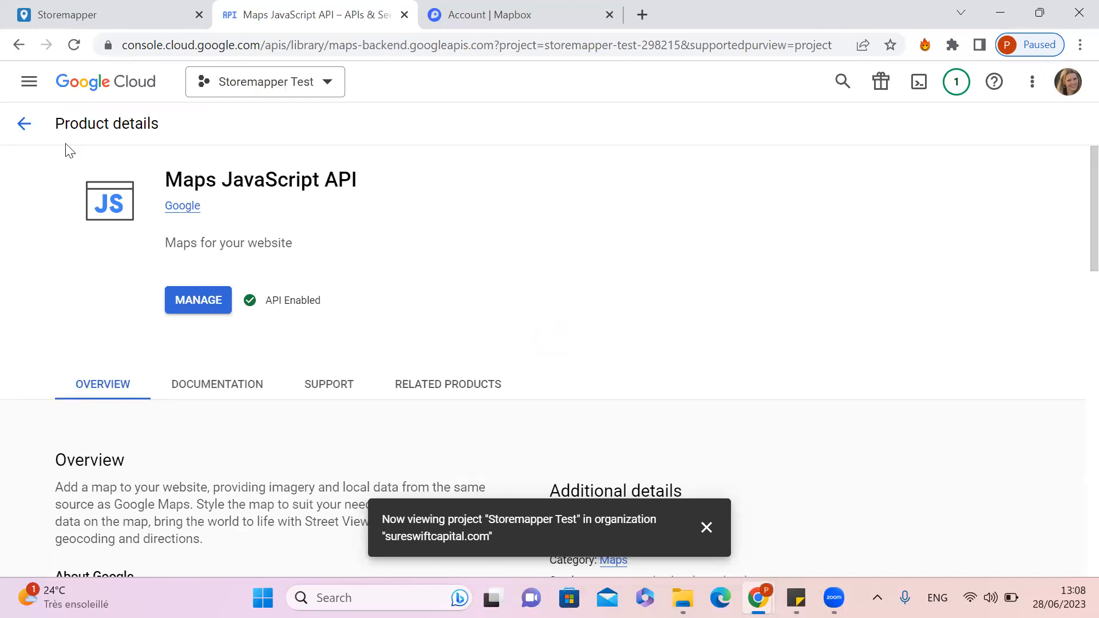
pyautogui.click(26, 126)
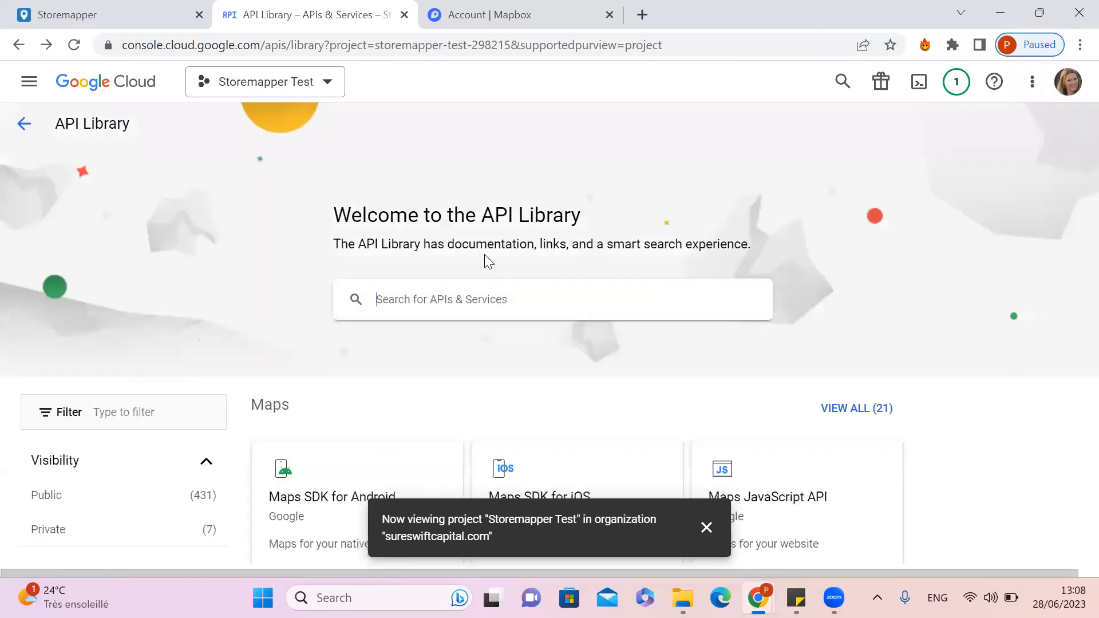
# Step: Search the API Library for "geocoding api", check the Geocoding API's product details, and return to the search results
pyautogui.scroll(-3, 485, 258)
pyautogui.scroll(3, 486, 255)
pyautogui.click(467, 291)
pyautogui.write('geocoding')
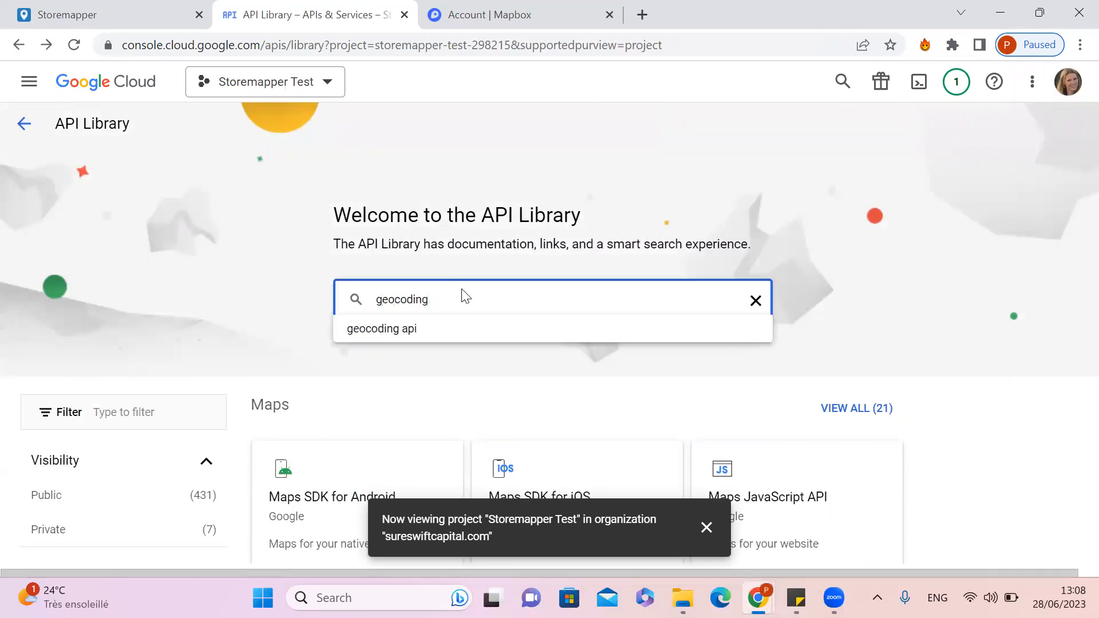
pyautogui.click(434, 328)
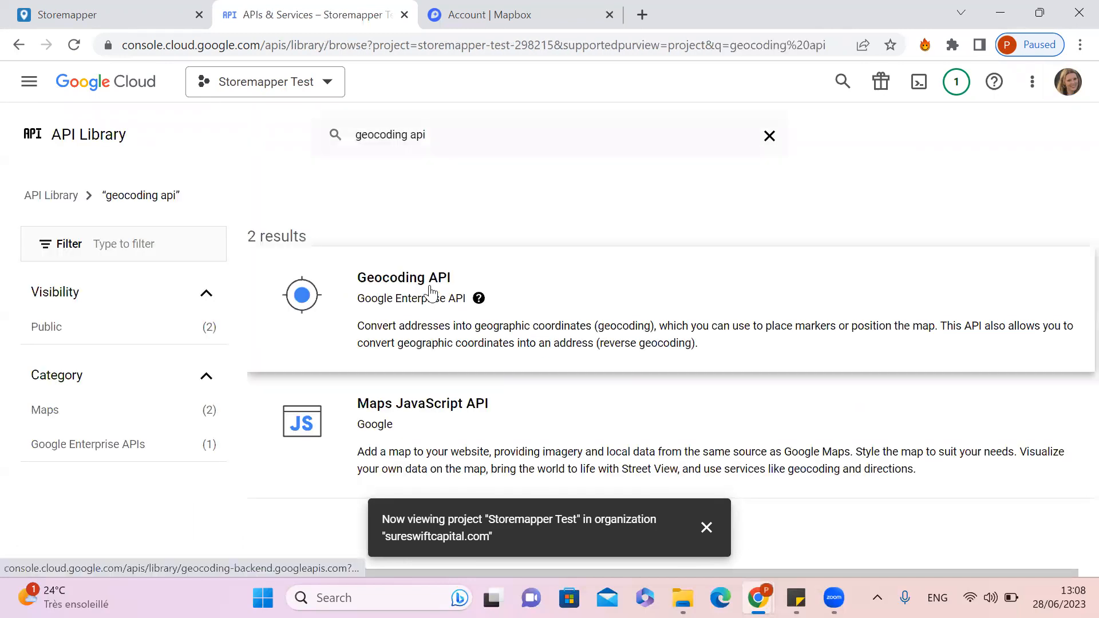
pyautogui.click(434, 293)
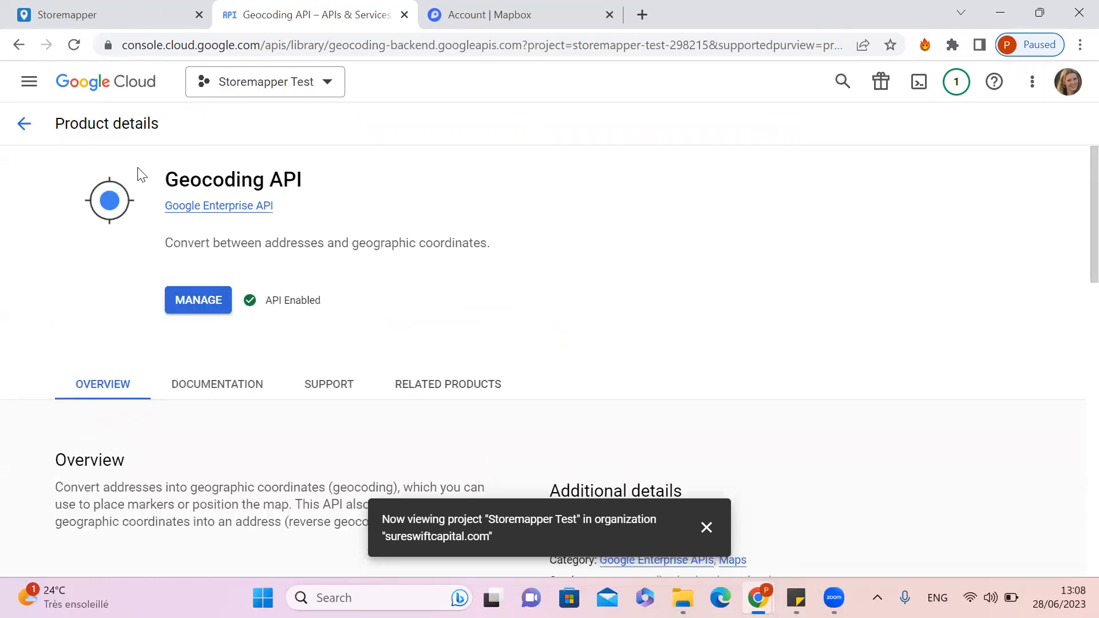
pyautogui.click(25, 125)
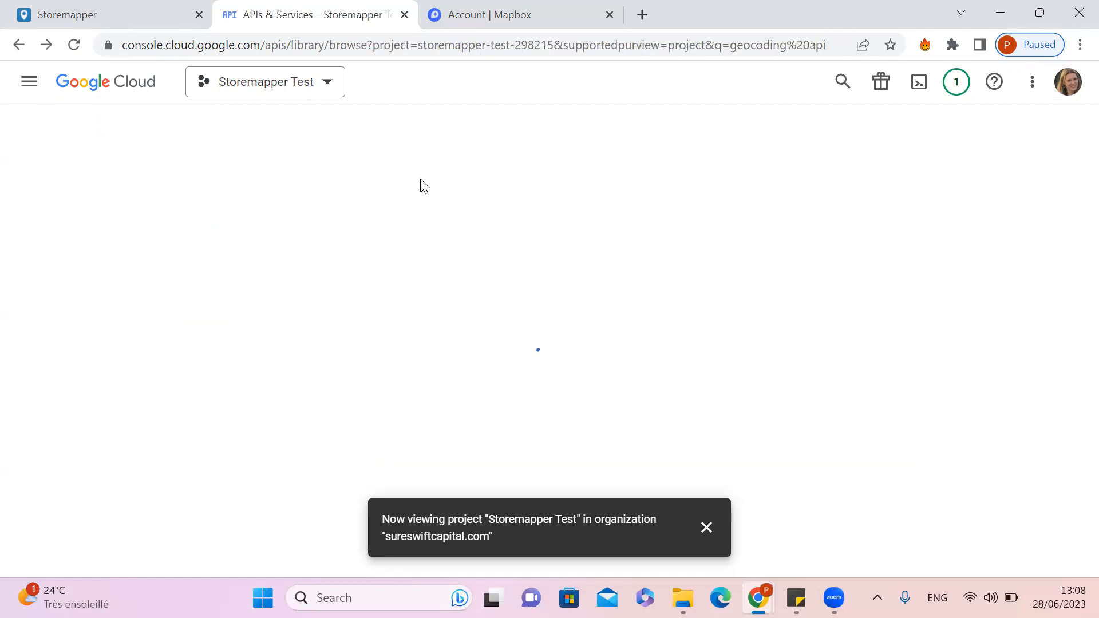
# Step: Search the API Library for "places" to find the Places API
pyautogui.press('/')
pyautogui.write('places')
pyautogui.press('Return')
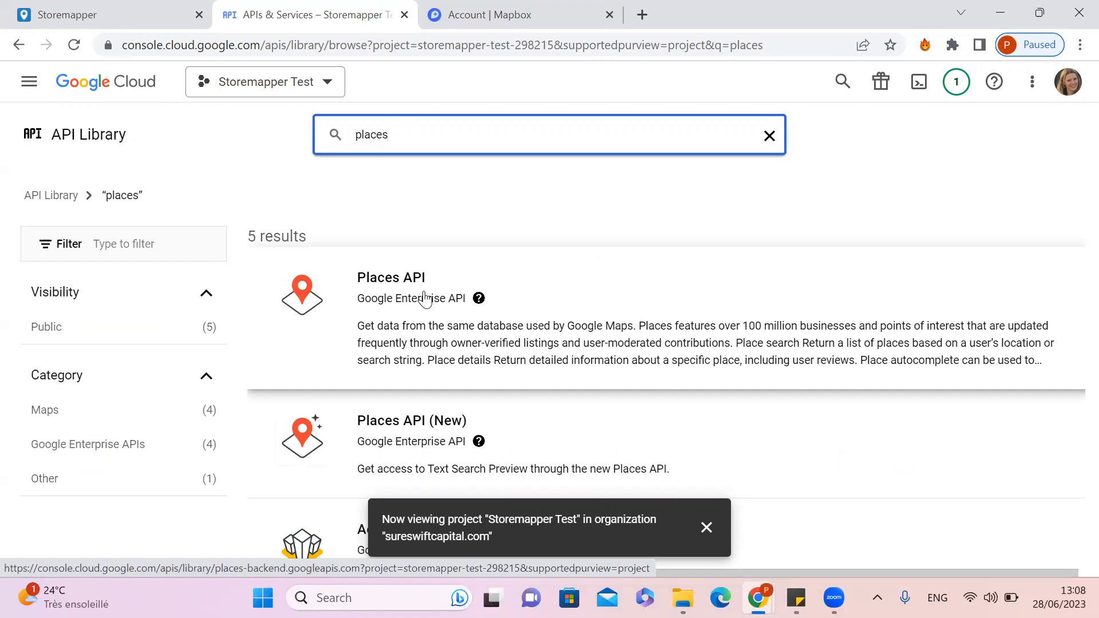
# Step: Return to the project's credentials and open API key 2 for editing at its restriction settings
pyautogui.click(36, 93)
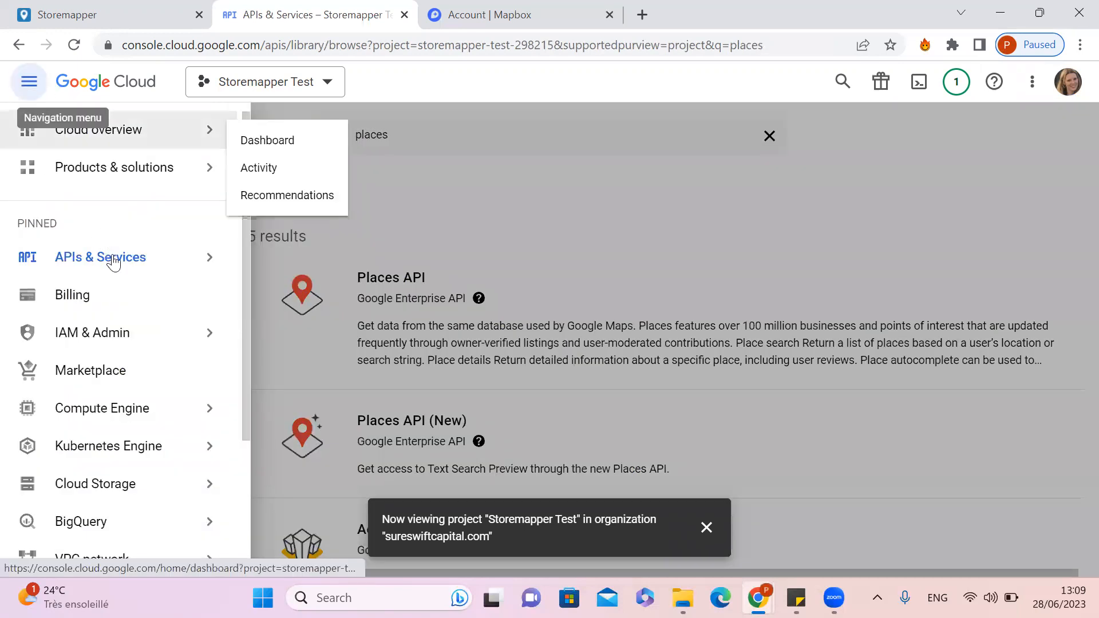
pyautogui.moveTo(111, 256)
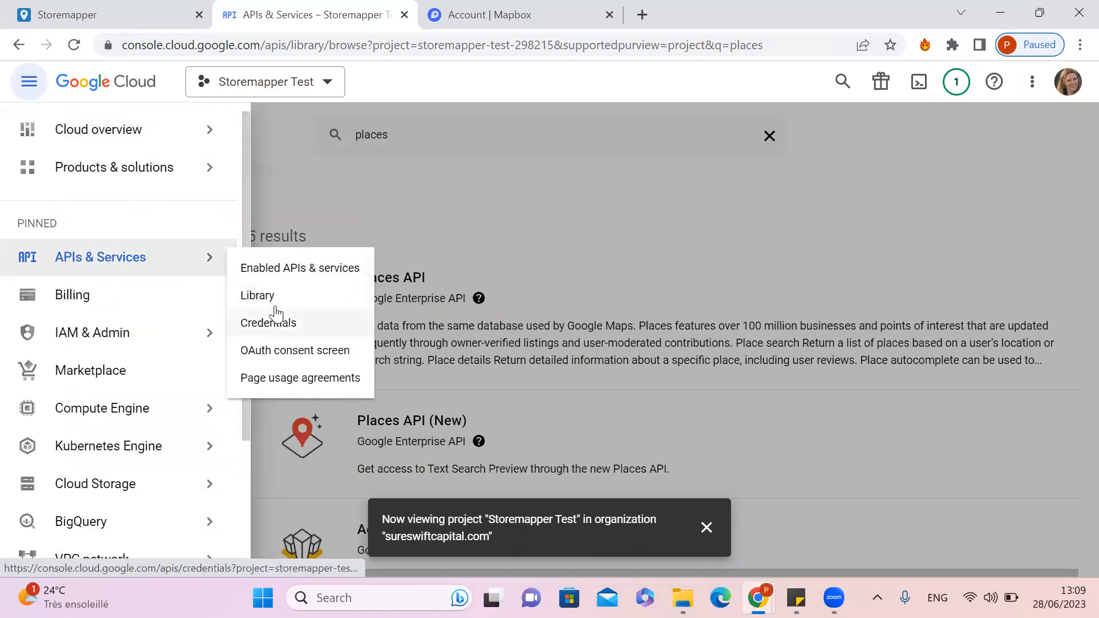
pyautogui.click(279, 326)
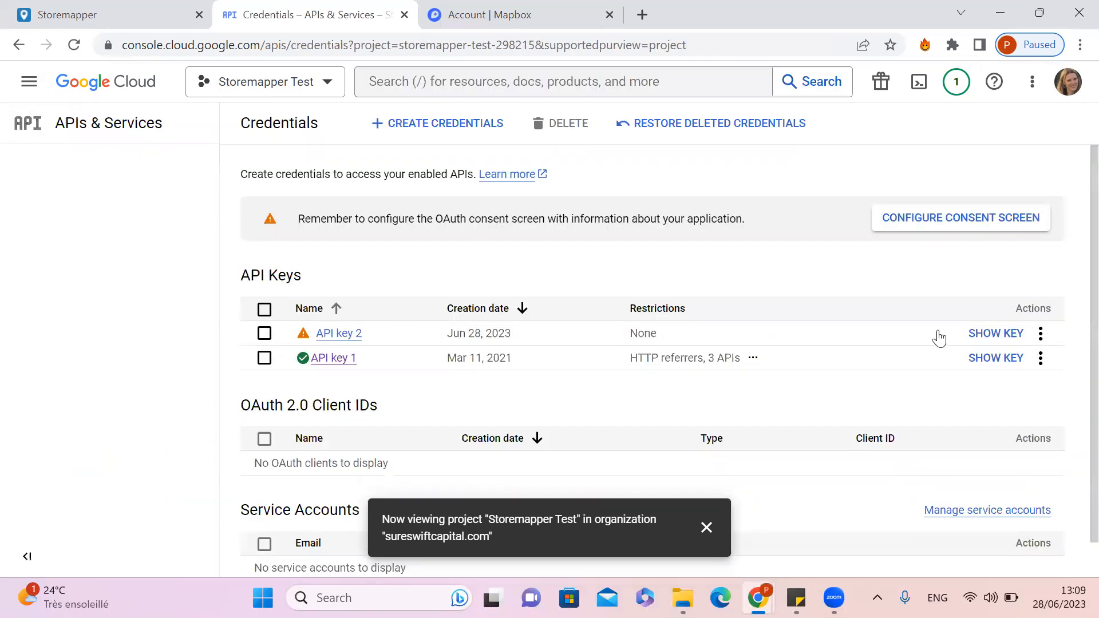
pyautogui.click(1041, 338)
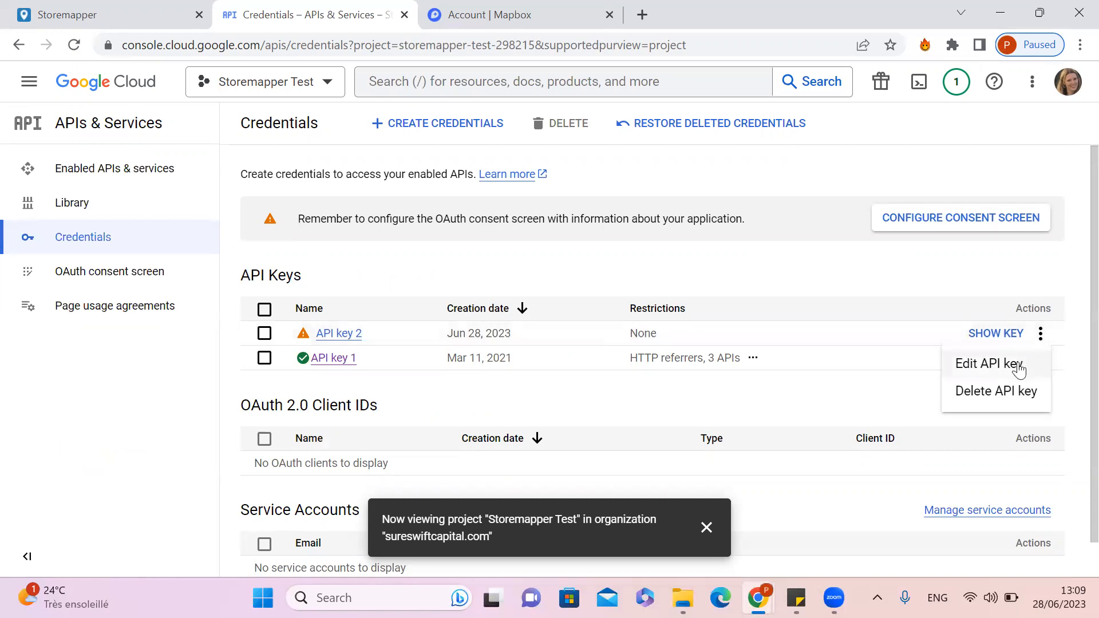
pyautogui.click(1011, 362)
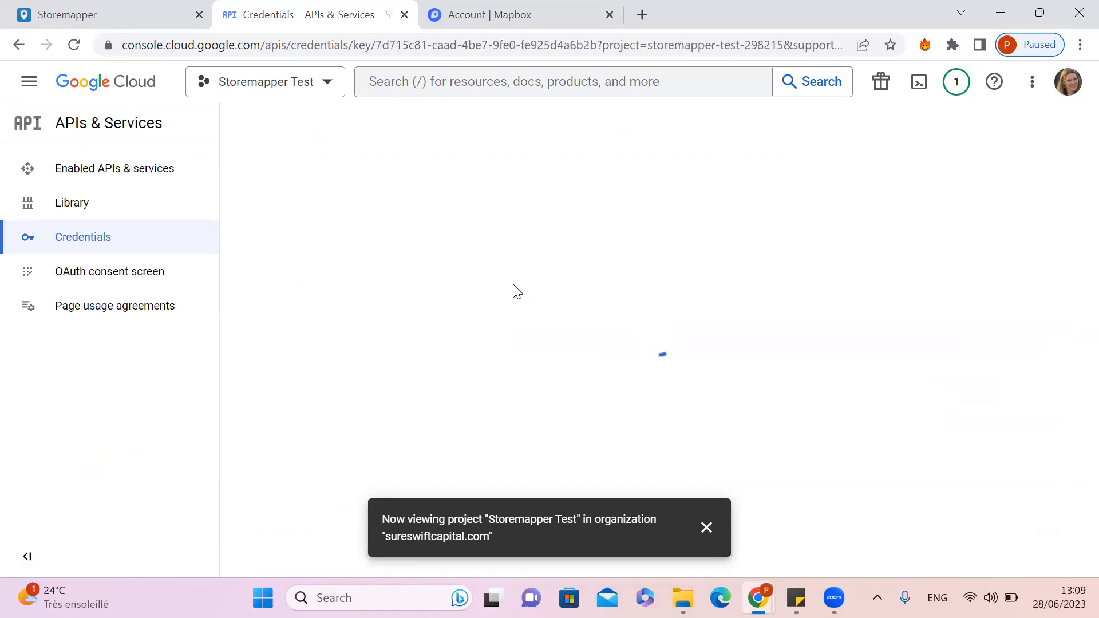
pyautogui.scroll(-5, 513, 283)
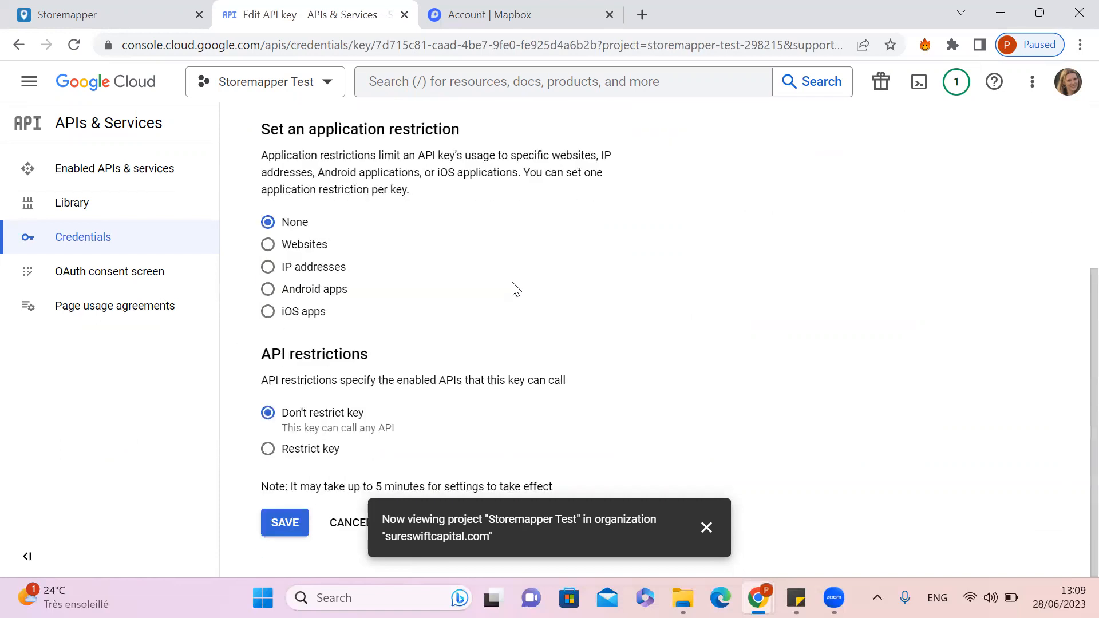
# Step: Set the API restrictions to Restrict key and select the Geocoding API, filtering the list by "geo"
pyautogui.click(268, 449)
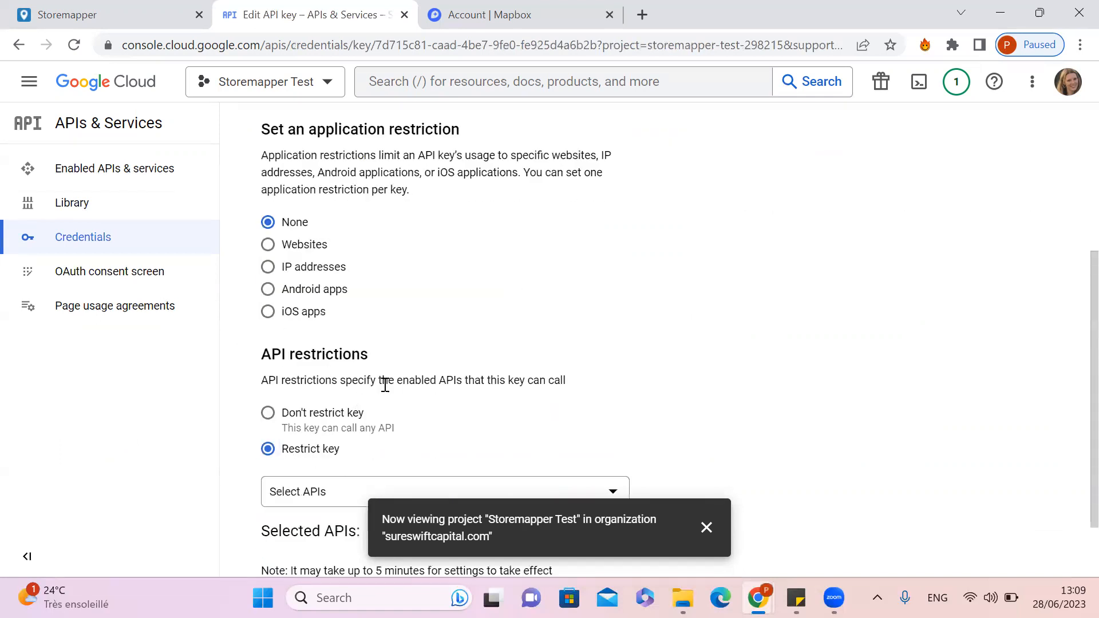
pyautogui.scroll(-1, 435, 401)
pyautogui.click(468, 417)
pyautogui.write('geo')
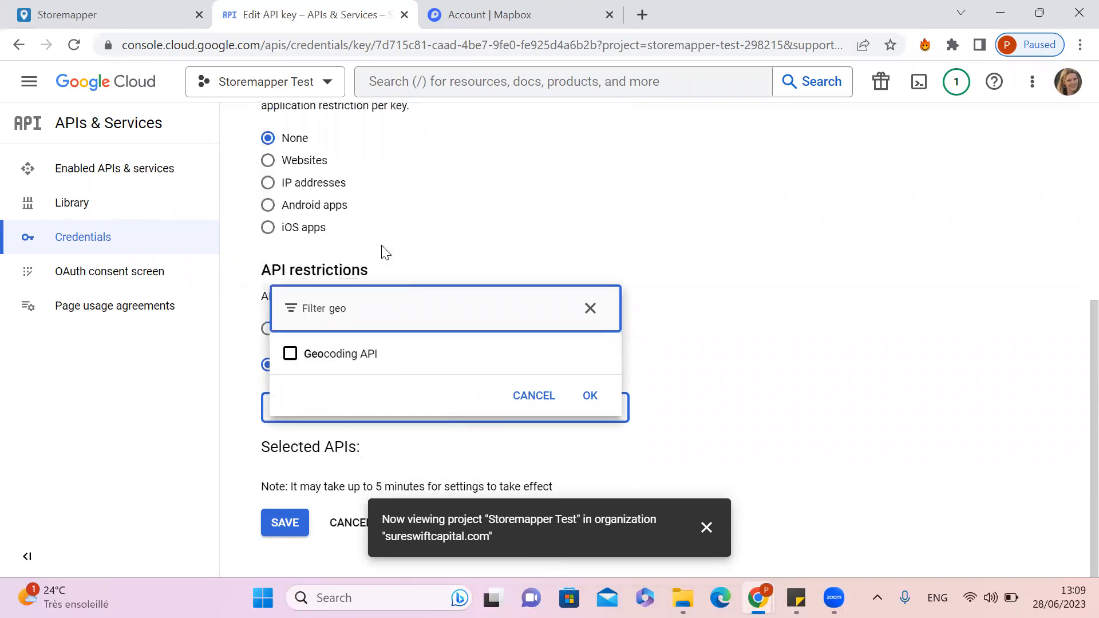
pyautogui.click(290, 353)
# Step: Clear the API filter, add Maps JavaScript API and Places API to the allowed APIs, and save the key
pyautogui.doubleClick(331, 309)
pyautogui.press('BackSpace')
pyautogui.scroll(-3, 400, 311)
pyautogui.click(316, 276)
pyautogui.click(319, 290)
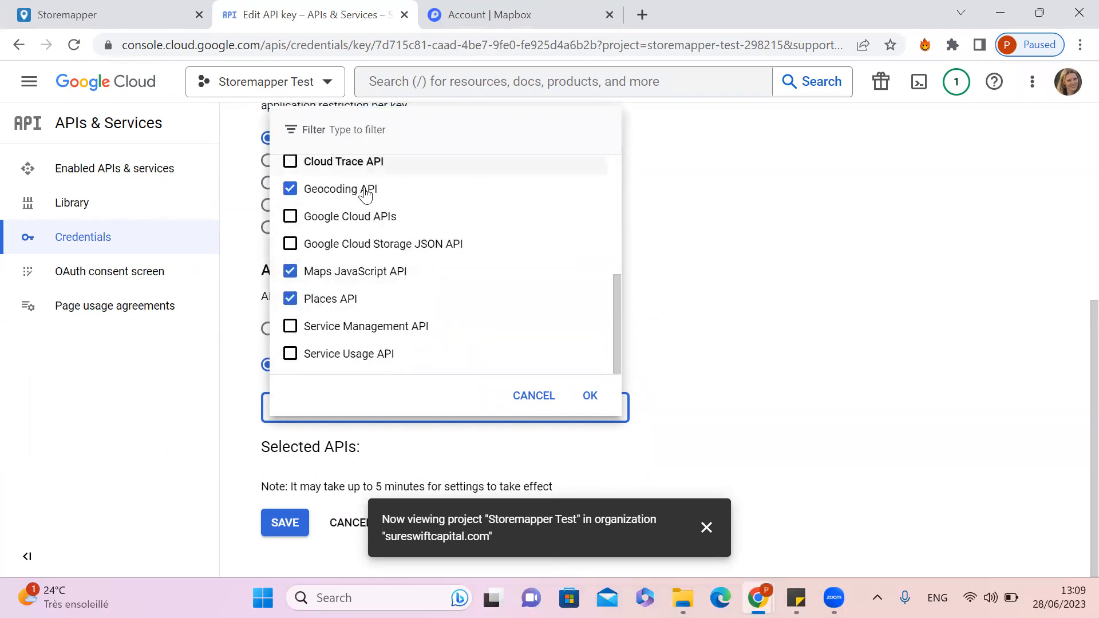
pyautogui.click(589, 399)
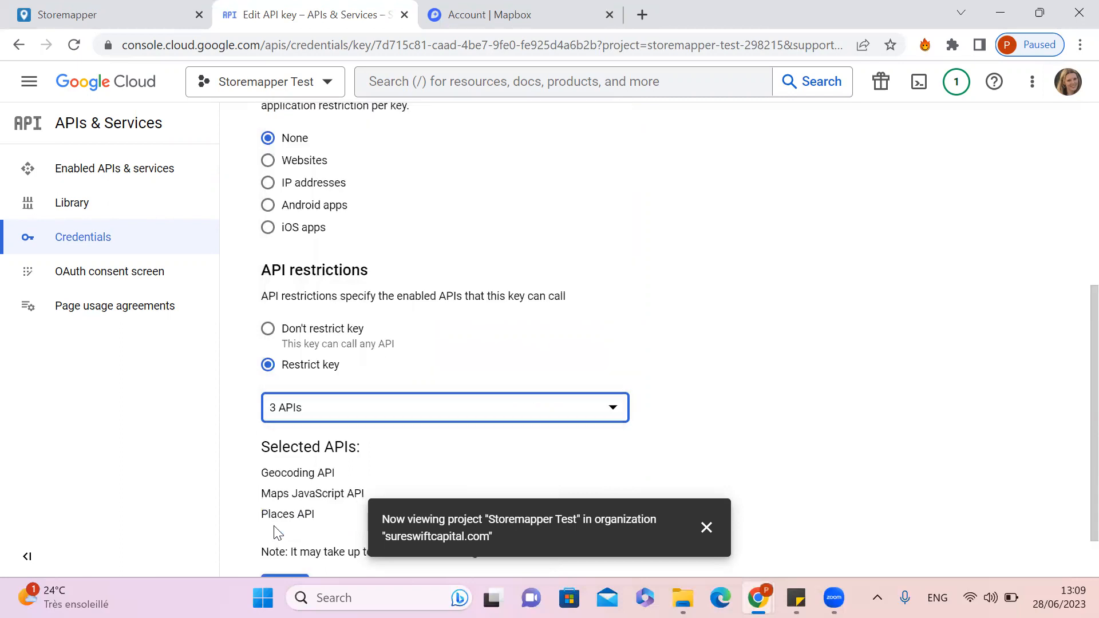
pyautogui.scroll(-1, 290, 534)
pyautogui.click(285, 523)
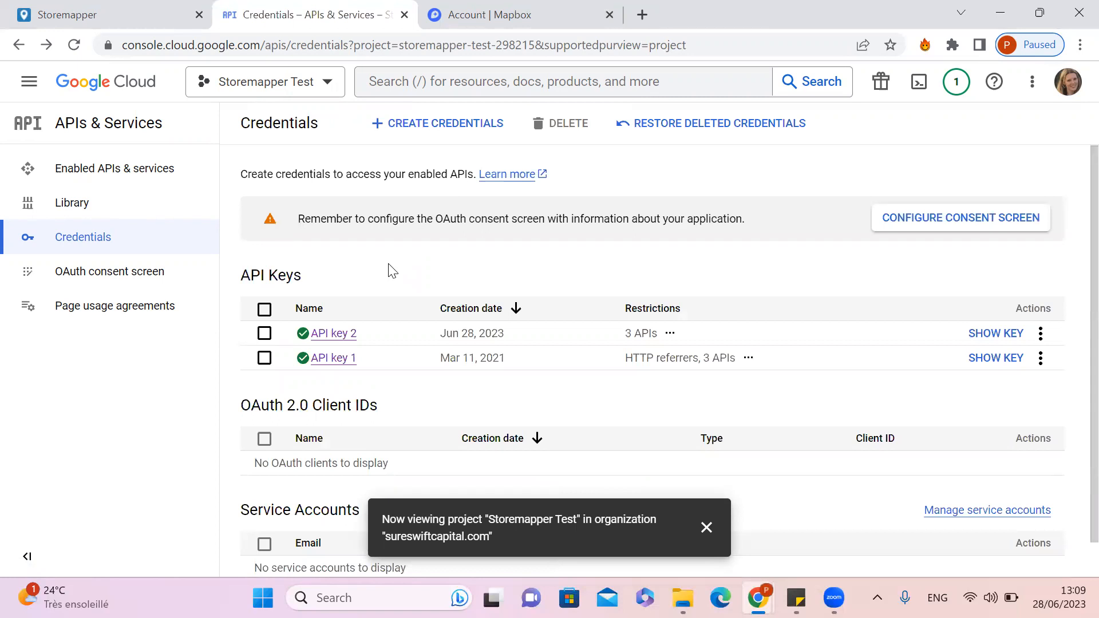
# Step: Close the Google Cloud page and examine the access tokens in the Mapbox account
pyautogui.click(405, 15)
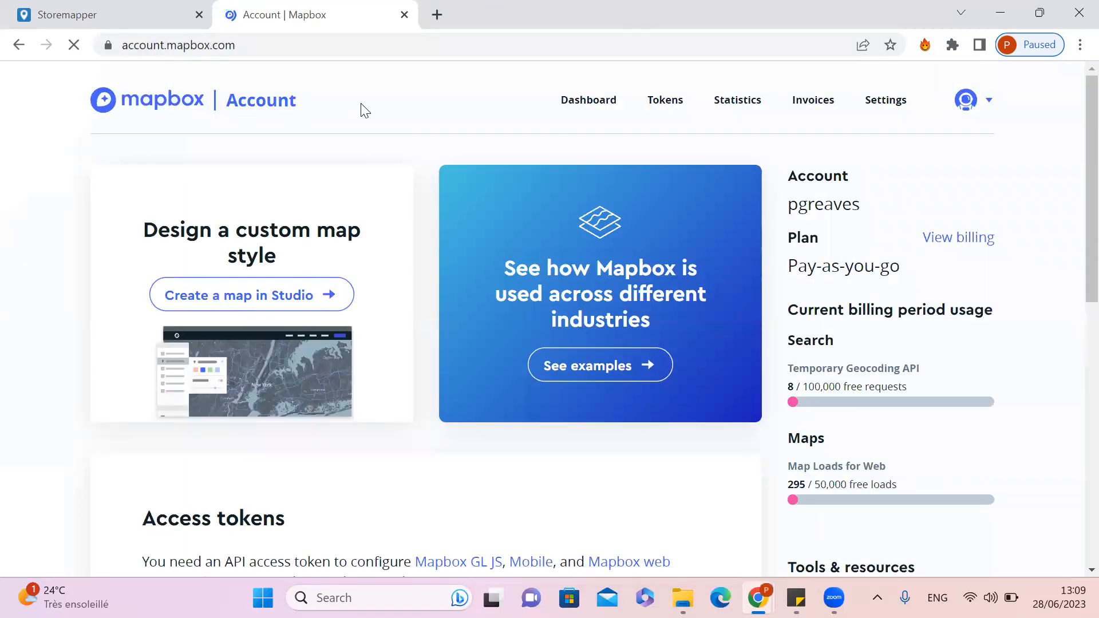
pyautogui.click(659, 107)
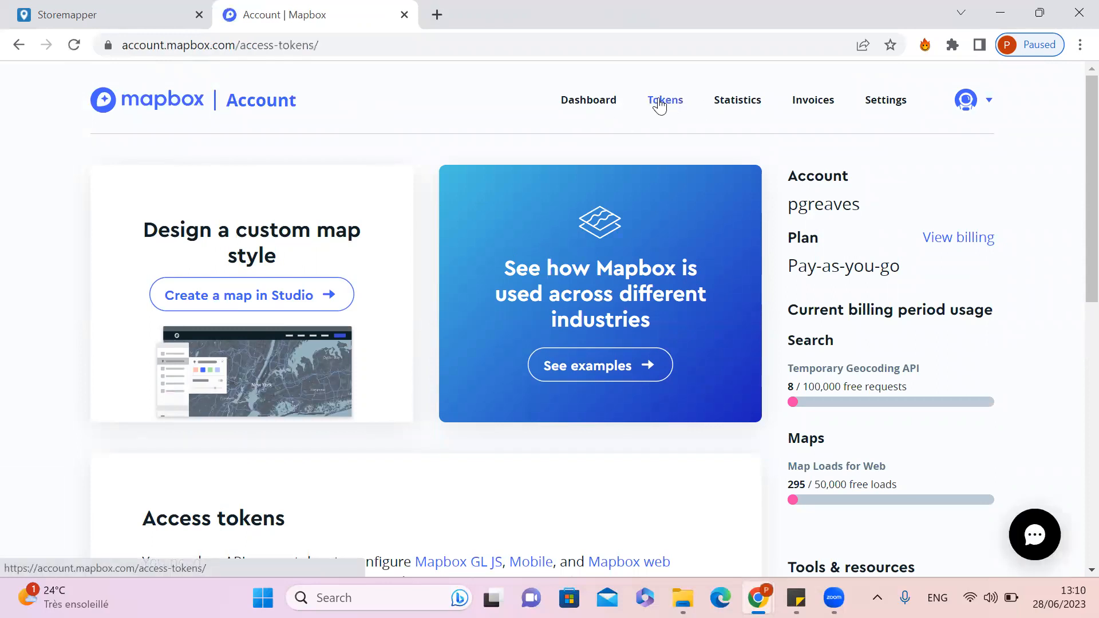
pyautogui.scroll(-2, 194, 389)
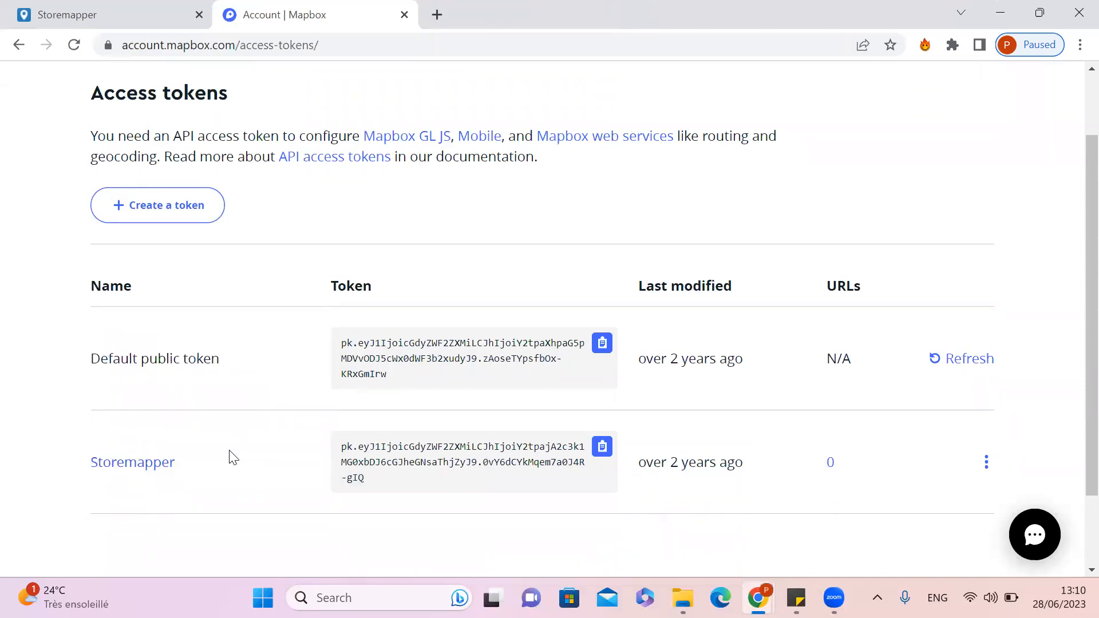
pyautogui.scroll(2, 233, 457)
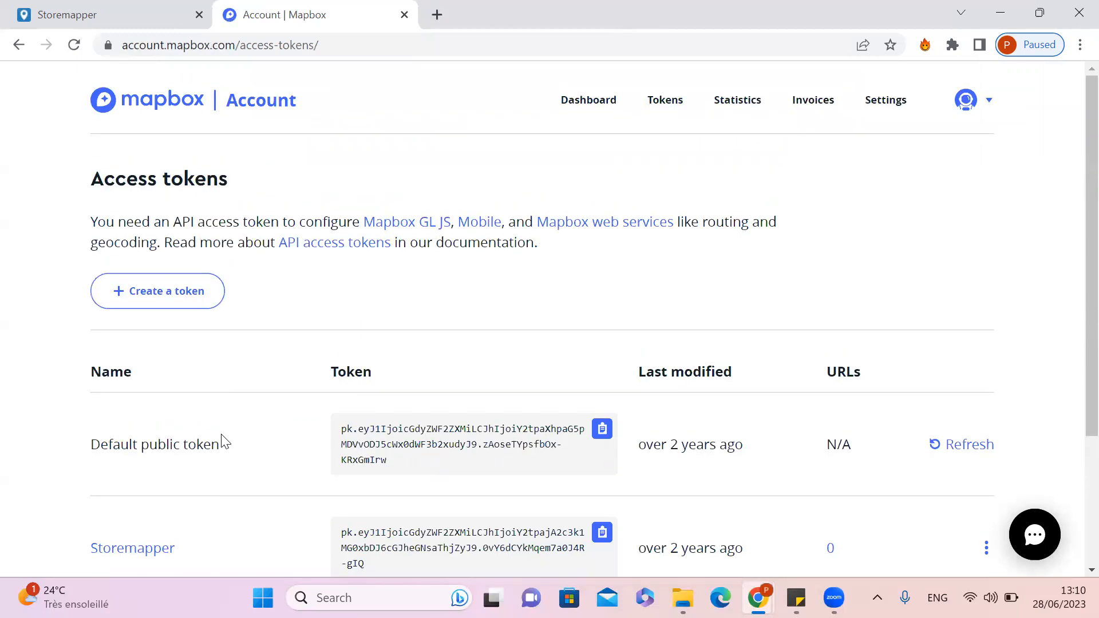
# Step: Copy Mapbox's default public token and return to Storemapper's map provider settings to review the token field and provider comparison
pyautogui.click(602, 429)
pyautogui.click(86, 11)
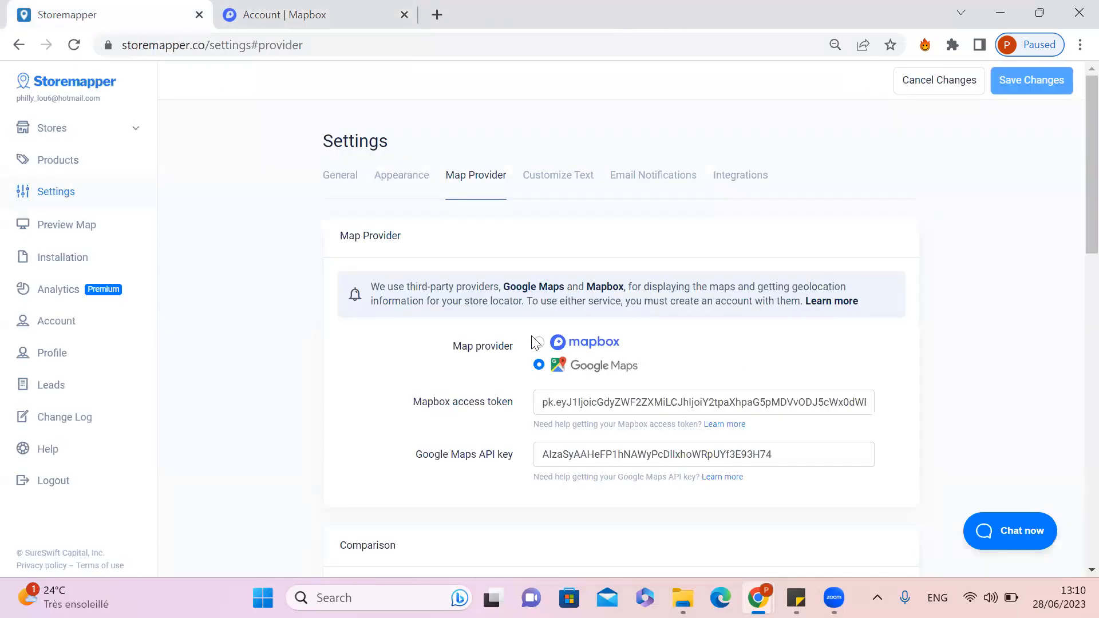
pyautogui.scroll(-4, 419, 192)
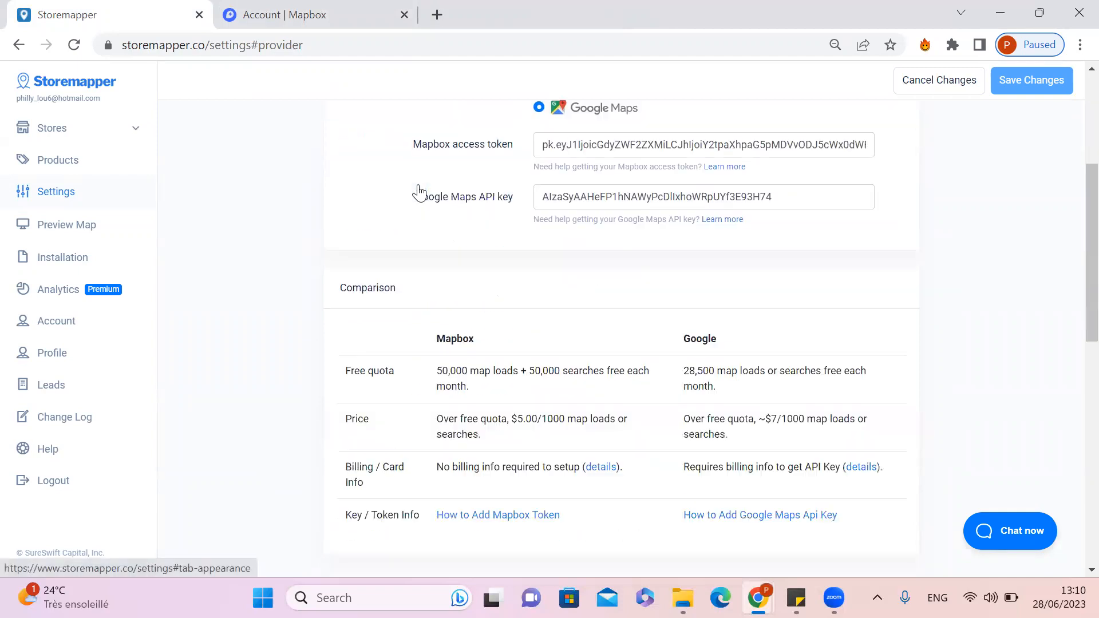
pyautogui.scroll(-1, 421, 192)
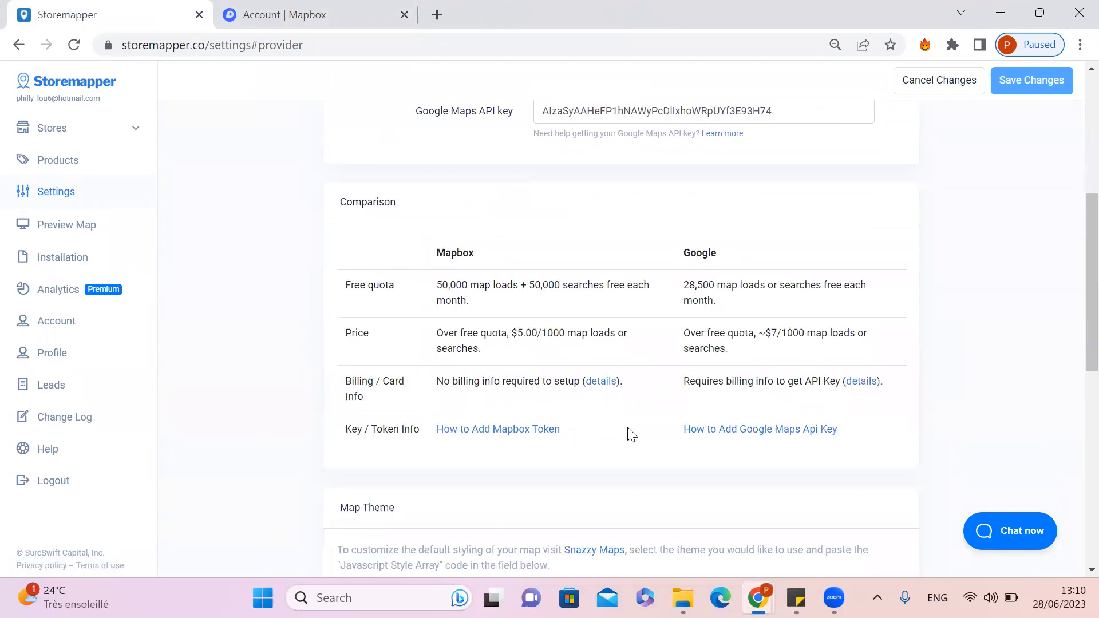